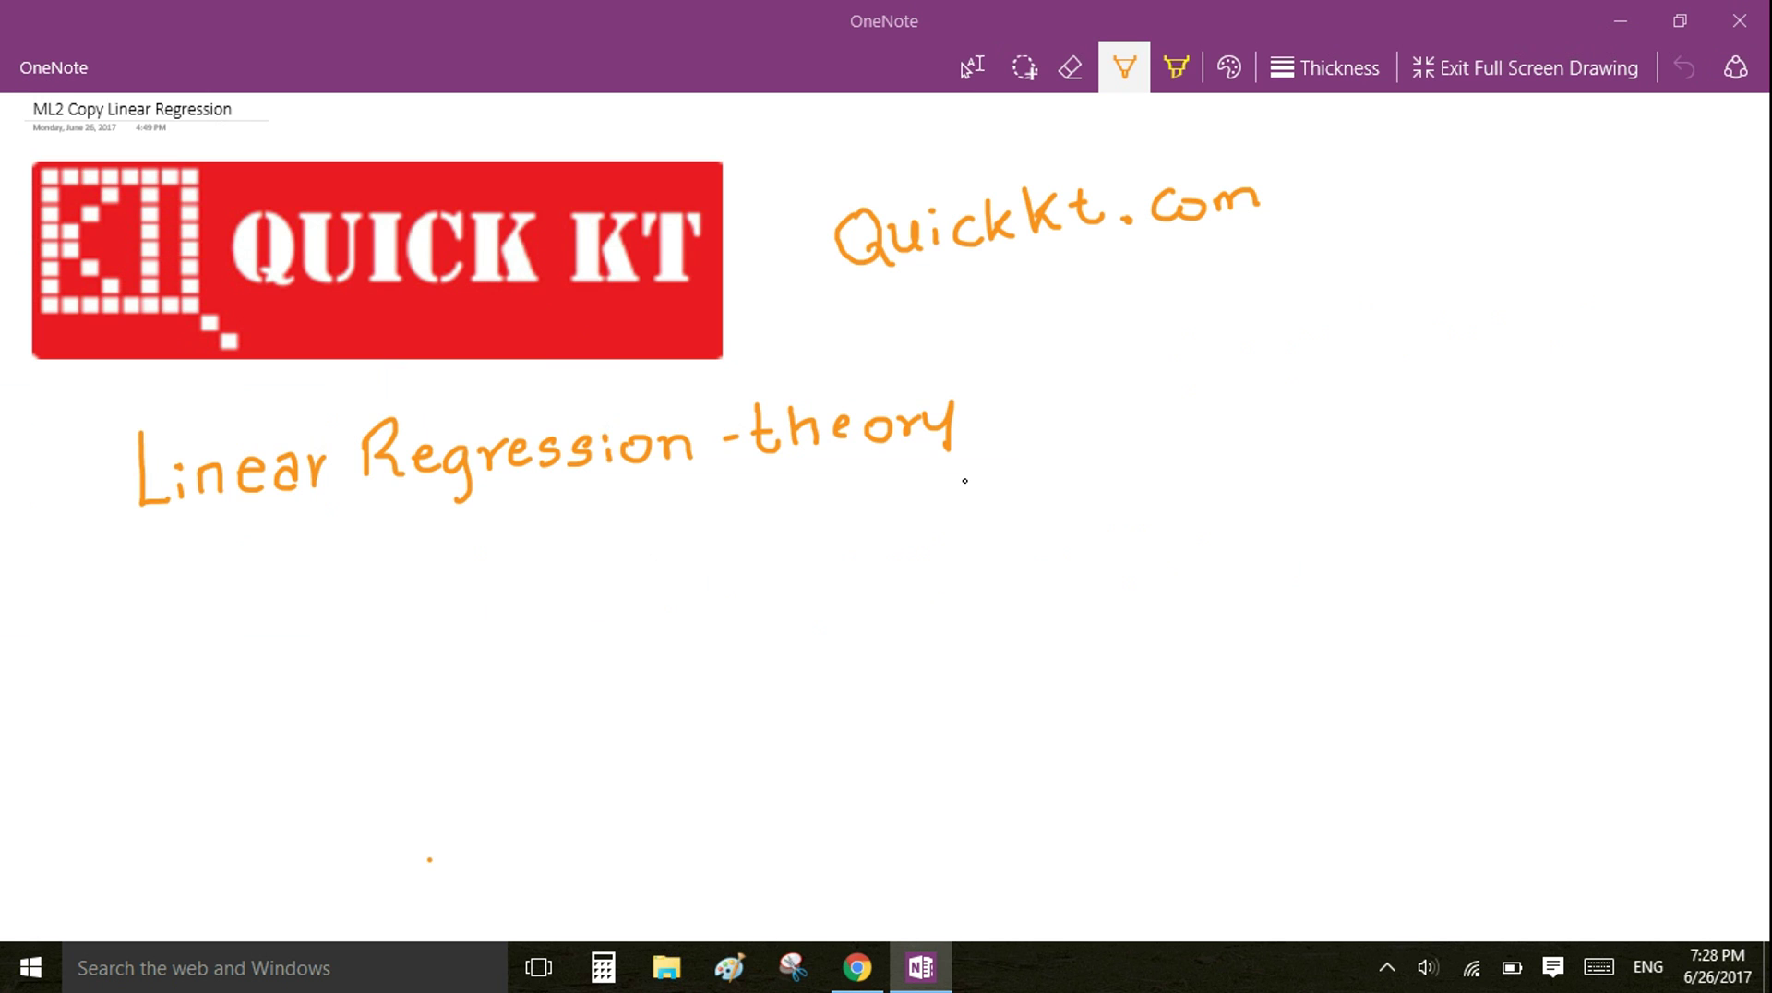
Underline the 'Linear Regression -theory' title and handwrite 'Statistical Method' beneath it
{"action": "left_click_drag", "start_coordinate": [207, 524], "coordinate": [531, 483]}
{"action": "left_click_drag", "start_coordinate": [711, 489], "coordinate": [943, 473]}
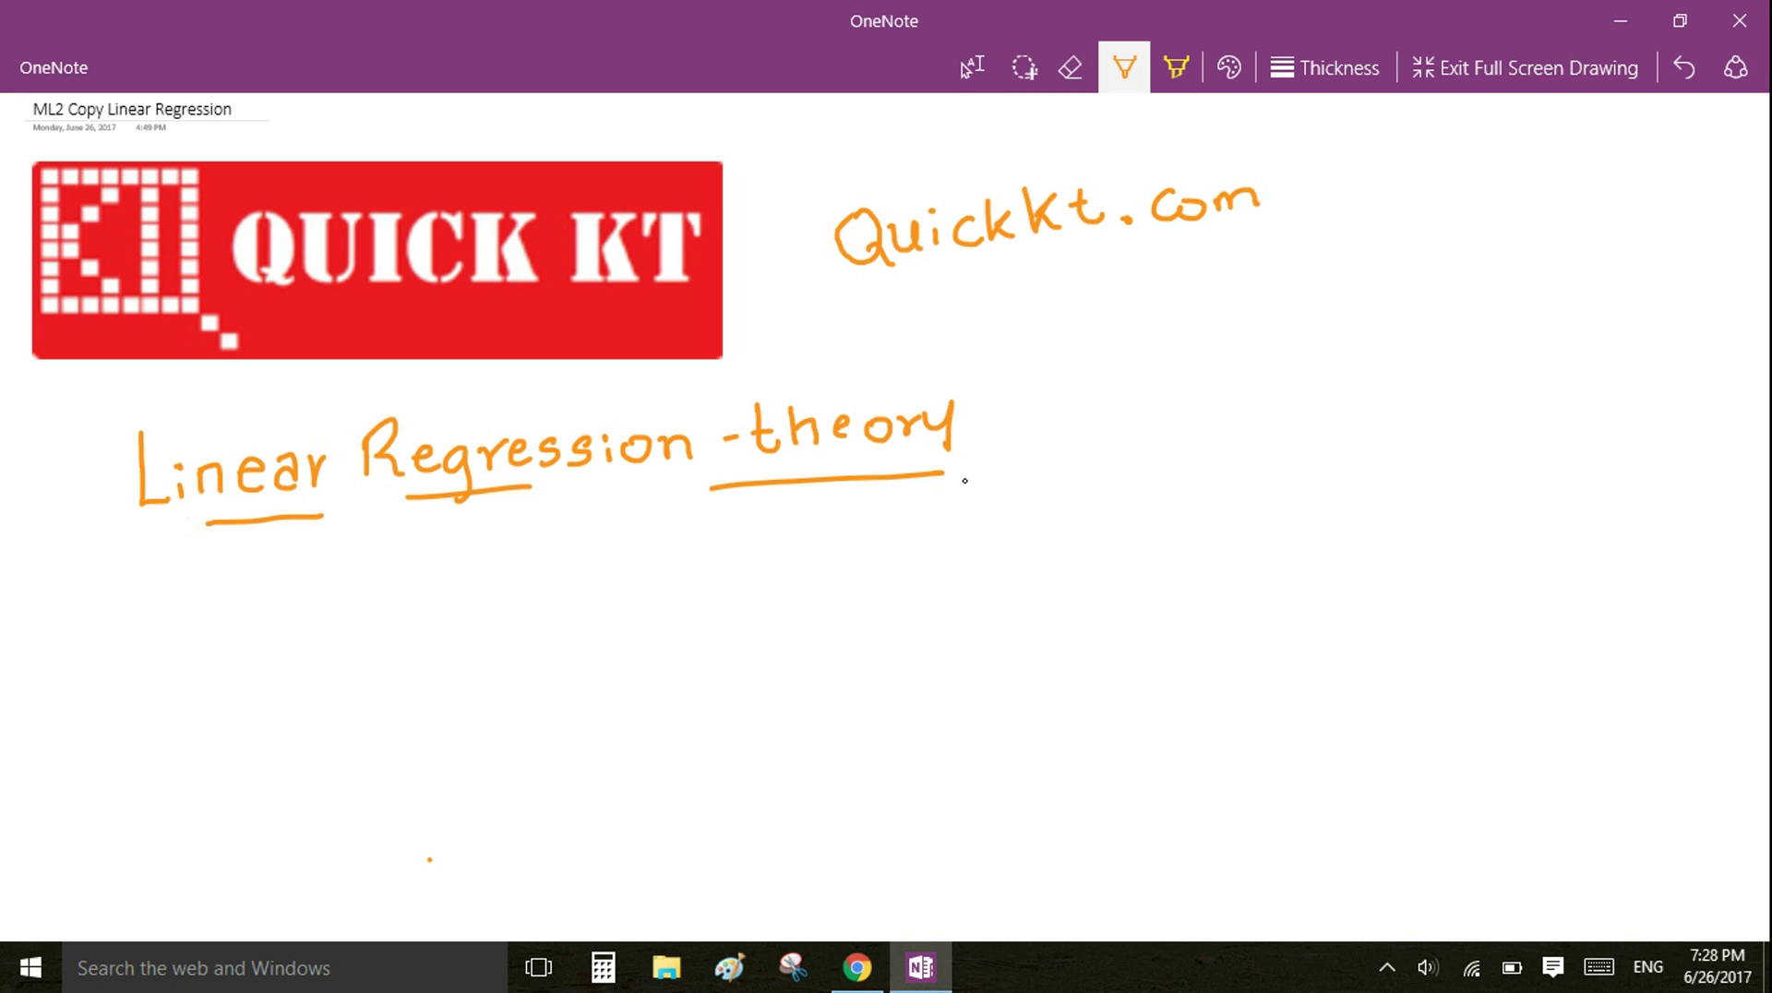
{"action": "mouse_move", "coordinate": [472, 549]}
{"action": "left_mouse_down"}
{"action": "mouse_move", "coordinate": [445, 580]}
{"action": "mouse_move", "coordinate": [496, 582]}
{"action": "left_mouse_up"}
{"action": "left_click_drag", "start_coordinate": [480, 563], "coordinate": [545, 577]}
{"action": "mouse_move", "coordinate": [560, 544]}
{"action": "left_mouse_down"}
{"action": "mouse_move", "coordinate": [617, 555]}
{"action": "mouse_move", "coordinate": [648, 575]}
{"action": "left_mouse_up"}
{"action": "left_click", "coordinate": [577, 551]}
{"action": "left_click_drag", "start_coordinate": [637, 556], "coordinate": [674, 552]}
{"action": "mouse_move", "coordinate": [679, 556]}
{"action": "left_mouse_down"}
{"action": "mouse_move", "coordinate": [679, 572]}
{"action": "mouse_move", "coordinate": [756, 567]}
{"action": "left_mouse_up"}
{"action": "mouse_move", "coordinate": [775, 524]}
{"action": "left_mouse_down"}
{"action": "mouse_move", "coordinate": [772, 567]}
{"action": "mouse_move", "coordinate": [851, 560]}
{"action": "left_mouse_up"}
{"action": "mouse_move", "coordinate": [877, 546]}
{"action": "left_mouse_down"}
{"action": "mouse_move", "coordinate": [868, 564]}
{"action": "mouse_move", "coordinate": [898, 551]}
{"action": "left_mouse_up"}
{"action": "left_click_drag", "start_coordinate": [891, 552], "coordinate": [945, 552]}
{"action": "mouse_move", "coordinate": [969, 537]}
{"action": "left_mouse_down"}
{"action": "mouse_move", "coordinate": [1024, 513]}
{"action": "mouse_move", "coordinate": [1011, 546]}
{"action": "left_mouse_up"}
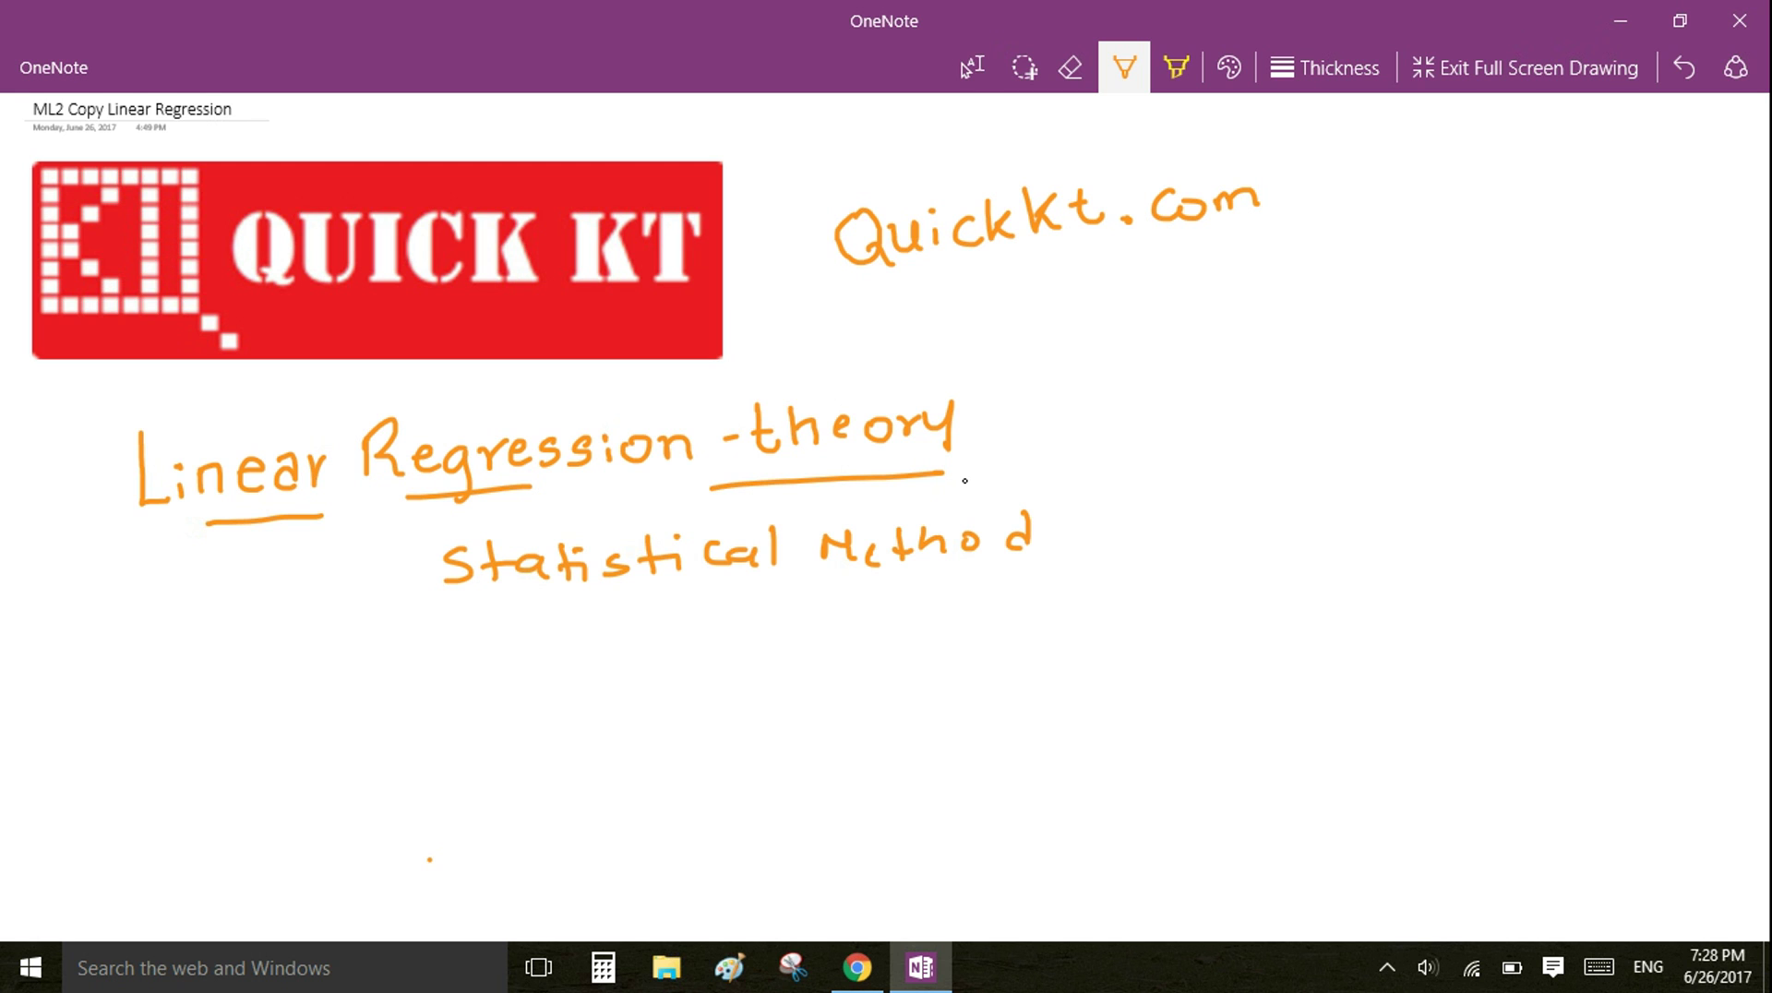
Handwrite 'independent &' on the line below 'Statistical Method'
{"action": "mouse_move", "coordinate": [679, 613]}
{"action": "left_mouse_down"}
{"action": "mouse_move", "coordinate": [624, 641]}
{"action": "mouse_move", "coordinate": [698, 672]}
{"action": "left_mouse_up"}
{"action": "left_click_drag", "start_coordinate": [294, 674], "coordinate": [294, 704]}
{"action": "left_click_drag", "start_coordinate": [293, 659], "coordinate": [386, 694]}
{"action": "left_click_drag", "start_coordinate": [399, 681], "coordinate": [421, 694]}
{"action": "left_click_drag", "start_coordinate": [431, 673], "coordinate": [434, 707]}
{"action": "mouse_move", "coordinate": [429, 674]}
{"action": "left_mouse_down"}
{"action": "mouse_move", "coordinate": [513, 652]}
{"action": "mouse_move", "coordinate": [557, 668]}
{"action": "left_mouse_up"}
{"action": "mouse_move", "coordinate": [573, 642]}
{"action": "left_mouse_down"}
{"action": "mouse_move", "coordinate": [570, 657]}
{"action": "mouse_move", "coordinate": [585, 650]}
{"action": "left_mouse_up"}
Complete the line with 'Dependent variable' after the & sign
{"action": "left_click_drag", "start_coordinate": [754, 635], "coordinate": [766, 670]}
{"action": "left_click_drag", "start_coordinate": [812, 650], "coordinate": [847, 678]}
{"action": "mouse_move", "coordinate": [845, 646]}
{"action": "left_mouse_down"}
{"action": "mouse_move", "coordinate": [960, 653]}
{"action": "mouse_move", "coordinate": [1019, 635]}
{"action": "left_mouse_up"}
{"action": "mouse_move", "coordinate": [1046, 617]}
{"action": "left_mouse_down"}
{"action": "mouse_move", "coordinate": [1036, 648]}
{"action": "mouse_move", "coordinate": [1115, 615]}
{"action": "left_mouse_up"}
{"action": "mouse_move", "coordinate": [1137, 620]}
{"action": "left_mouse_down"}
{"action": "mouse_move", "coordinate": [1152, 635]}
{"action": "mouse_move", "coordinate": [1187, 611]}
{"action": "mouse_move", "coordinate": [1201, 628]}
{"action": "left_mouse_up"}
{"action": "left_click_drag", "start_coordinate": [1211, 602], "coordinate": [1215, 605]}
{"action": "mouse_move", "coordinate": [1241, 609]}
{"action": "left_mouse_down"}
{"action": "mouse_move", "coordinate": [1282, 589]}
{"action": "mouse_move", "coordinate": [1320, 613]}
{"action": "left_mouse_up"}
{"action": "mouse_move", "coordinate": [1344, 616]}
{"action": "left_mouse_down"}
{"action": "mouse_move", "coordinate": [1360, 600]}
{"action": "mouse_move", "coordinate": [1373, 626]}
{"action": "left_mouse_up"}
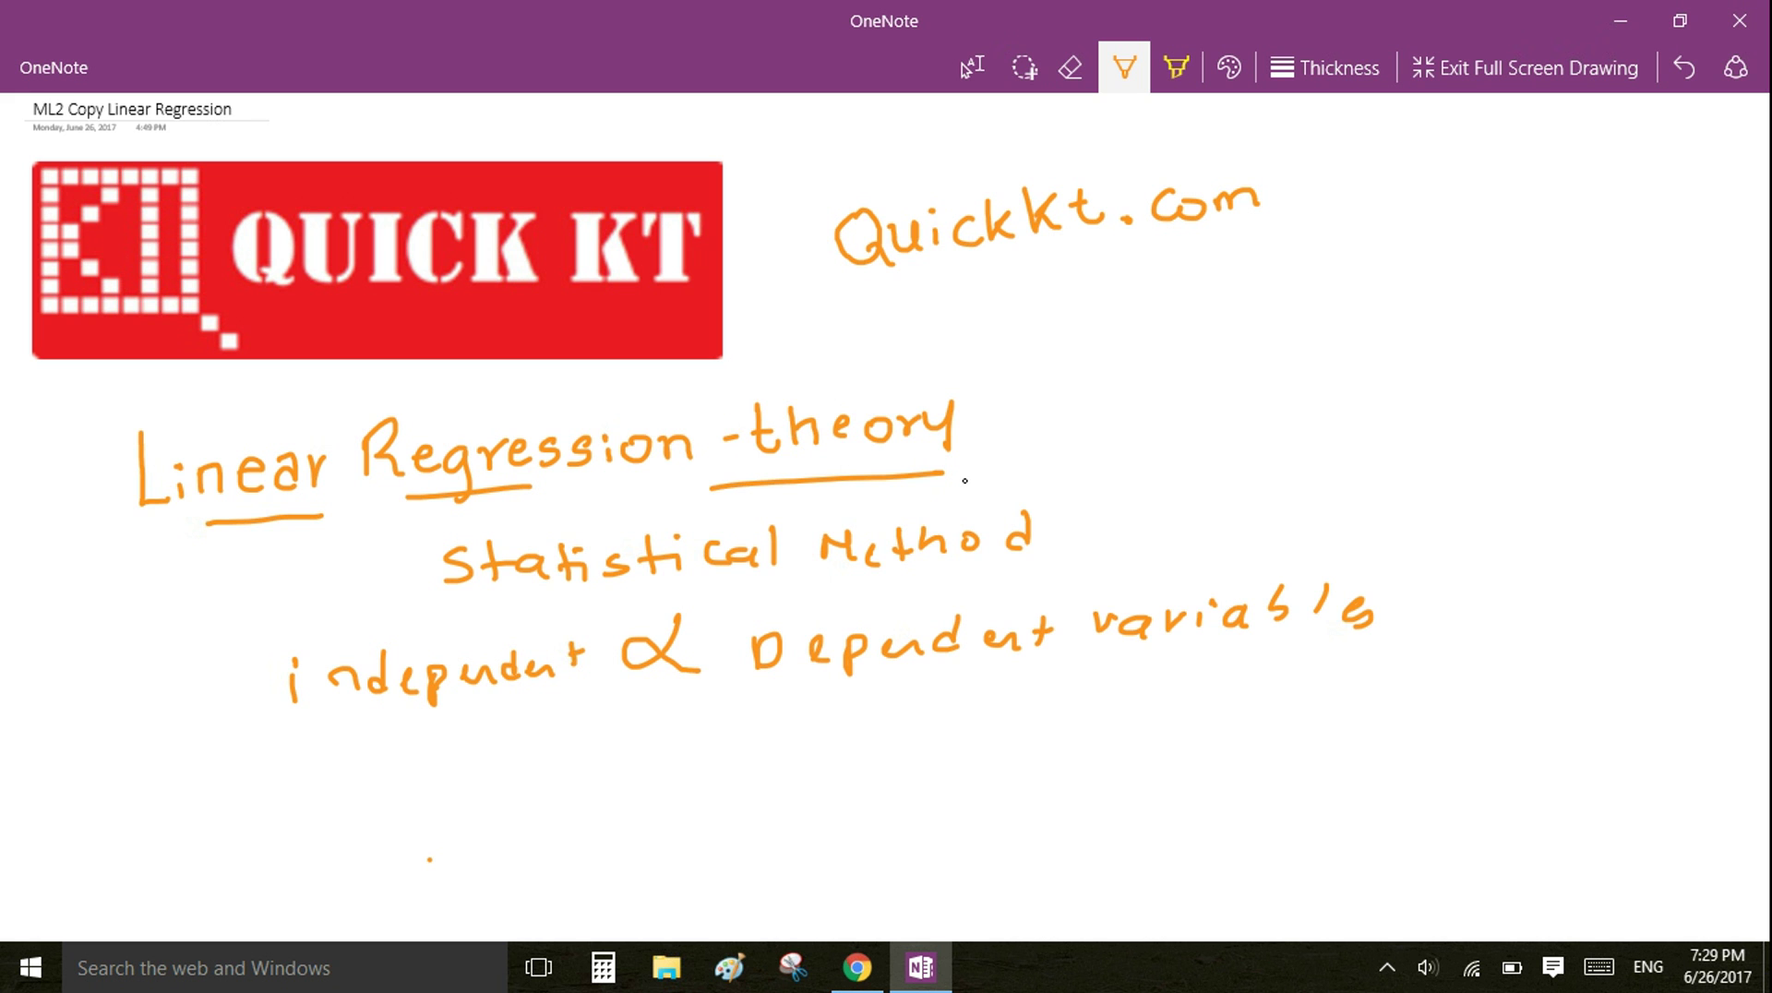
Circle the Hours and Marks column headers of the table
{"action": "scroll", "coordinate": [965, 480], "scroll_direction": "down", "scroll_amount": 10}
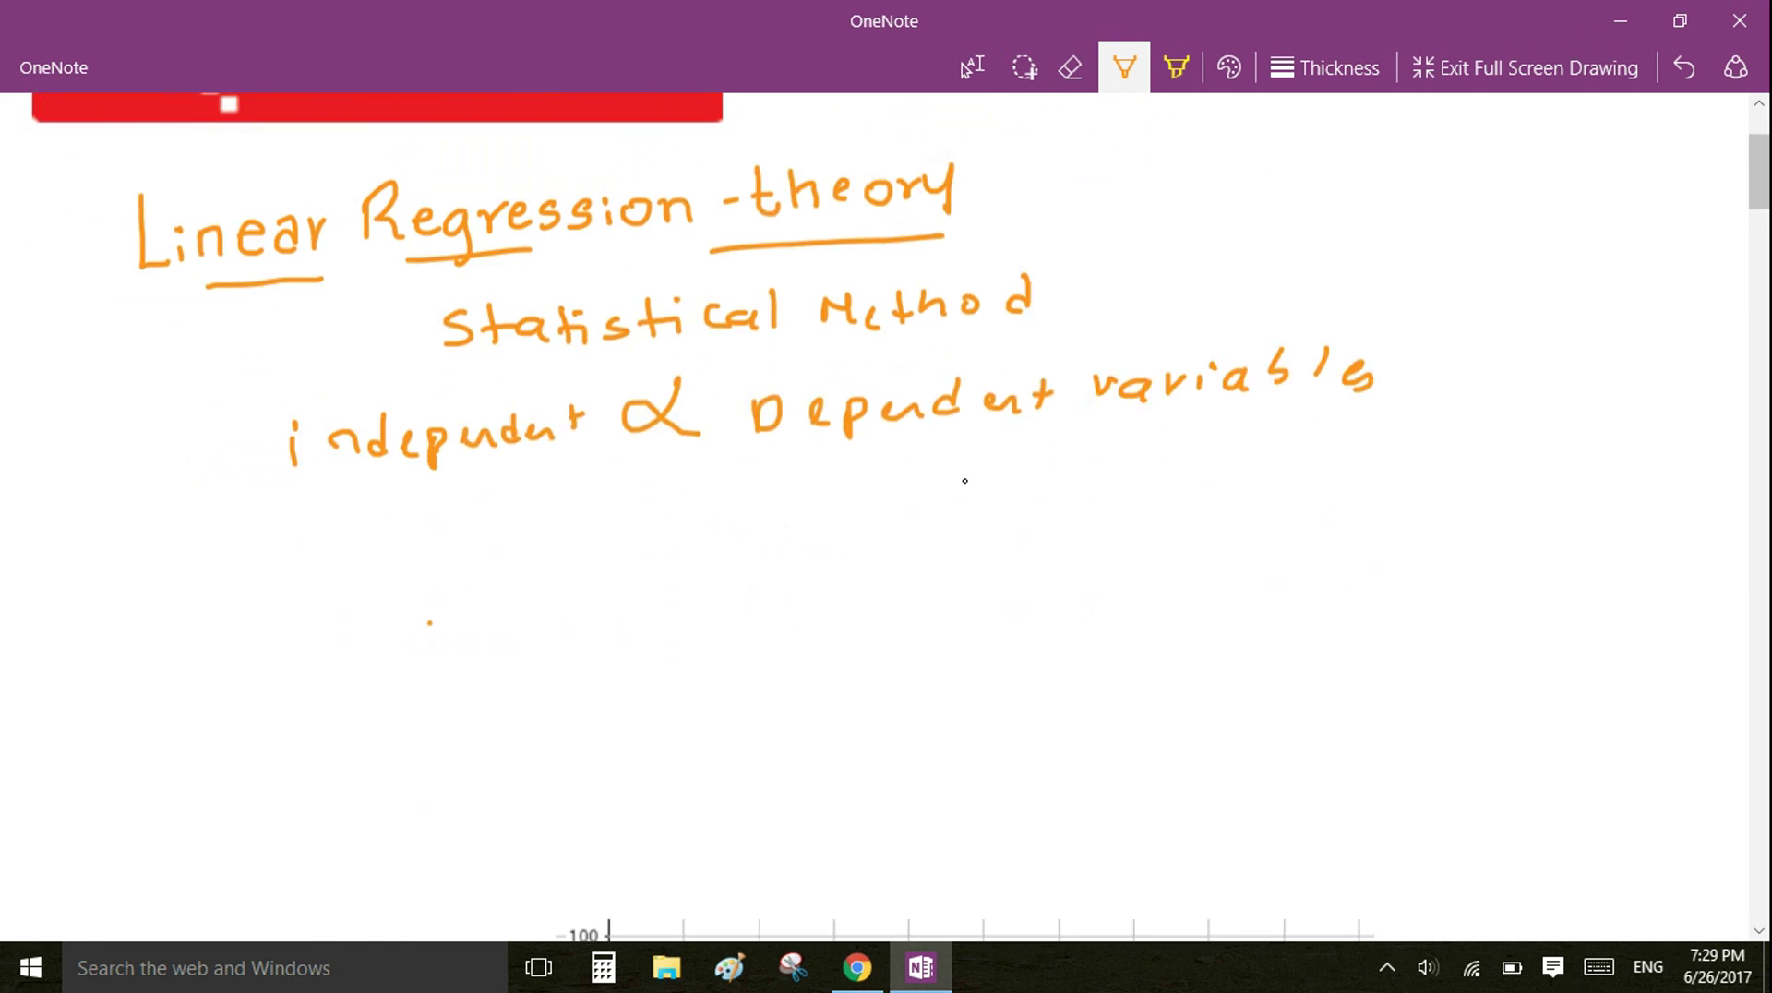
{"action": "scroll", "coordinate": [965, 480], "scroll_direction": "down", "scroll_amount": 2}
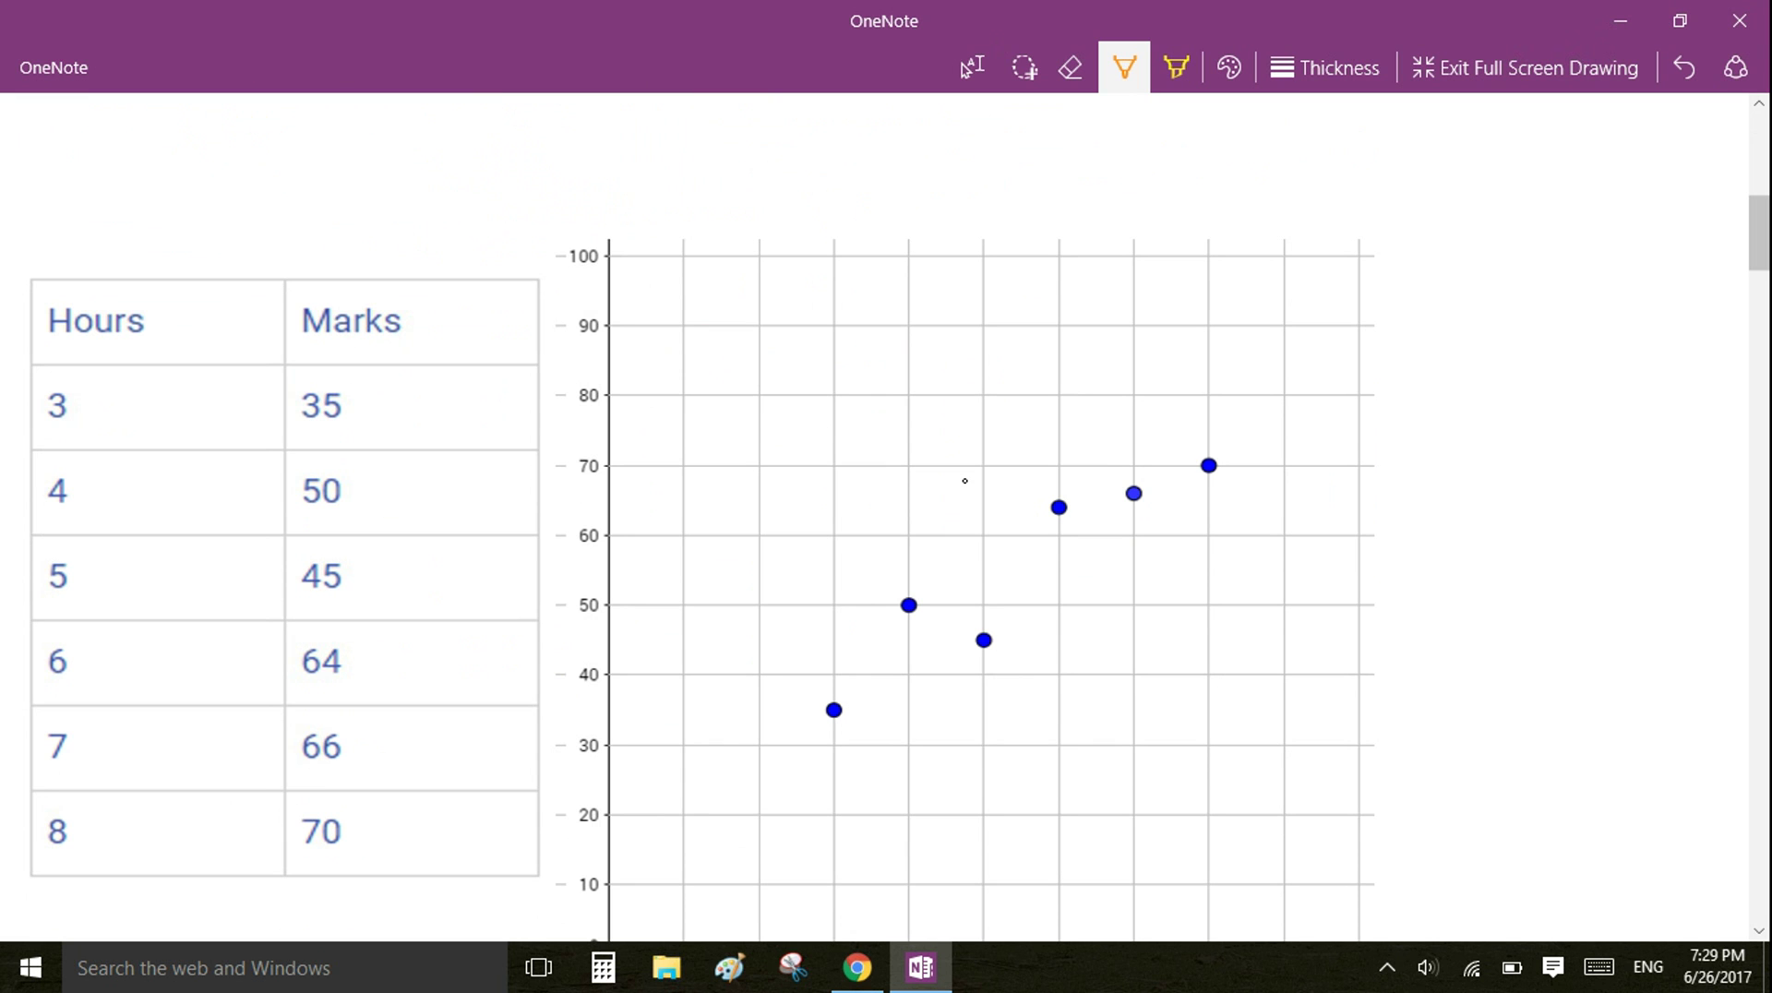
{"action": "mouse_move", "coordinate": [82, 297]}
{"action": "left_mouse_down"}
{"action": "mouse_move", "coordinate": [42, 307]}
{"action": "mouse_move", "coordinate": [60, 341]}
{"action": "mouse_move", "coordinate": [159, 339]}
{"action": "mouse_move", "coordinate": [157, 316]}
{"action": "mouse_move", "coordinate": [83, 296]}
{"action": "left_mouse_up"}
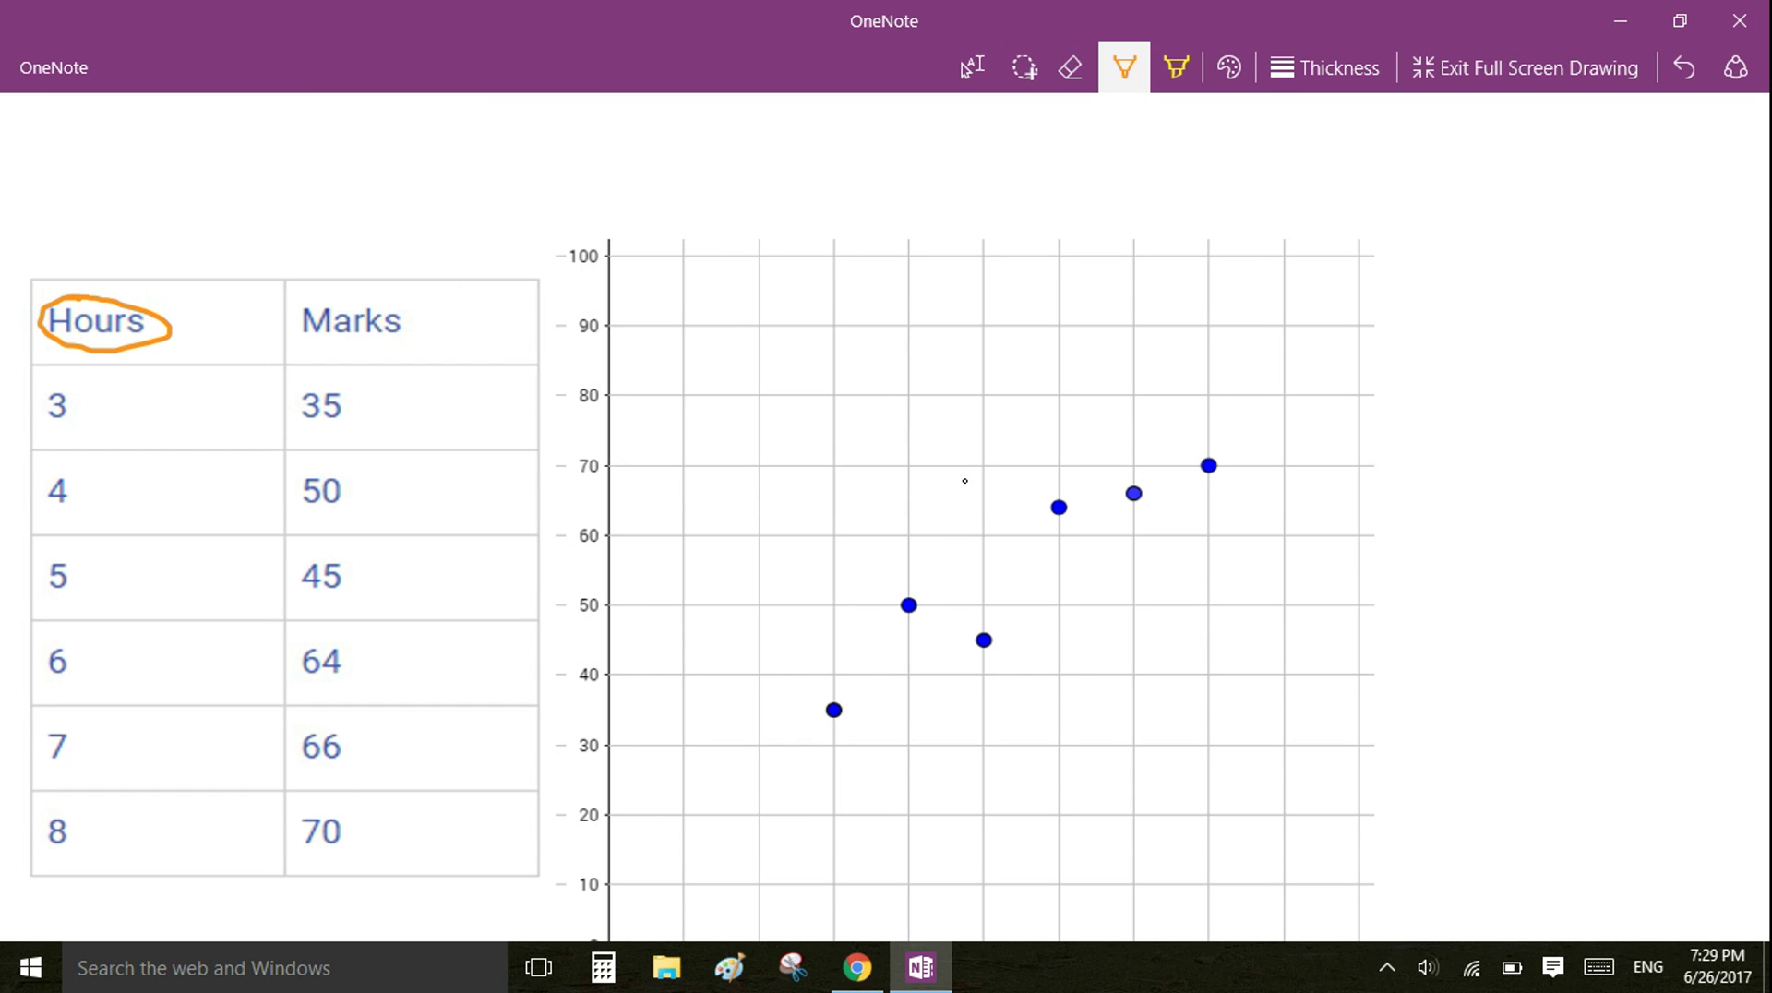
{"action": "mouse_move", "coordinate": [327, 296]}
{"action": "left_mouse_down"}
{"action": "mouse_move", "coordinate": [290, 318]}
{"action": "mouse_move", "coordinate": [397, 346]}
{"action": "mouse_move", "coordinate": [386, 297]}
{"action": "mouse_move", "coordinate": [337, 294]}
{"action": "left_mouse_up"}
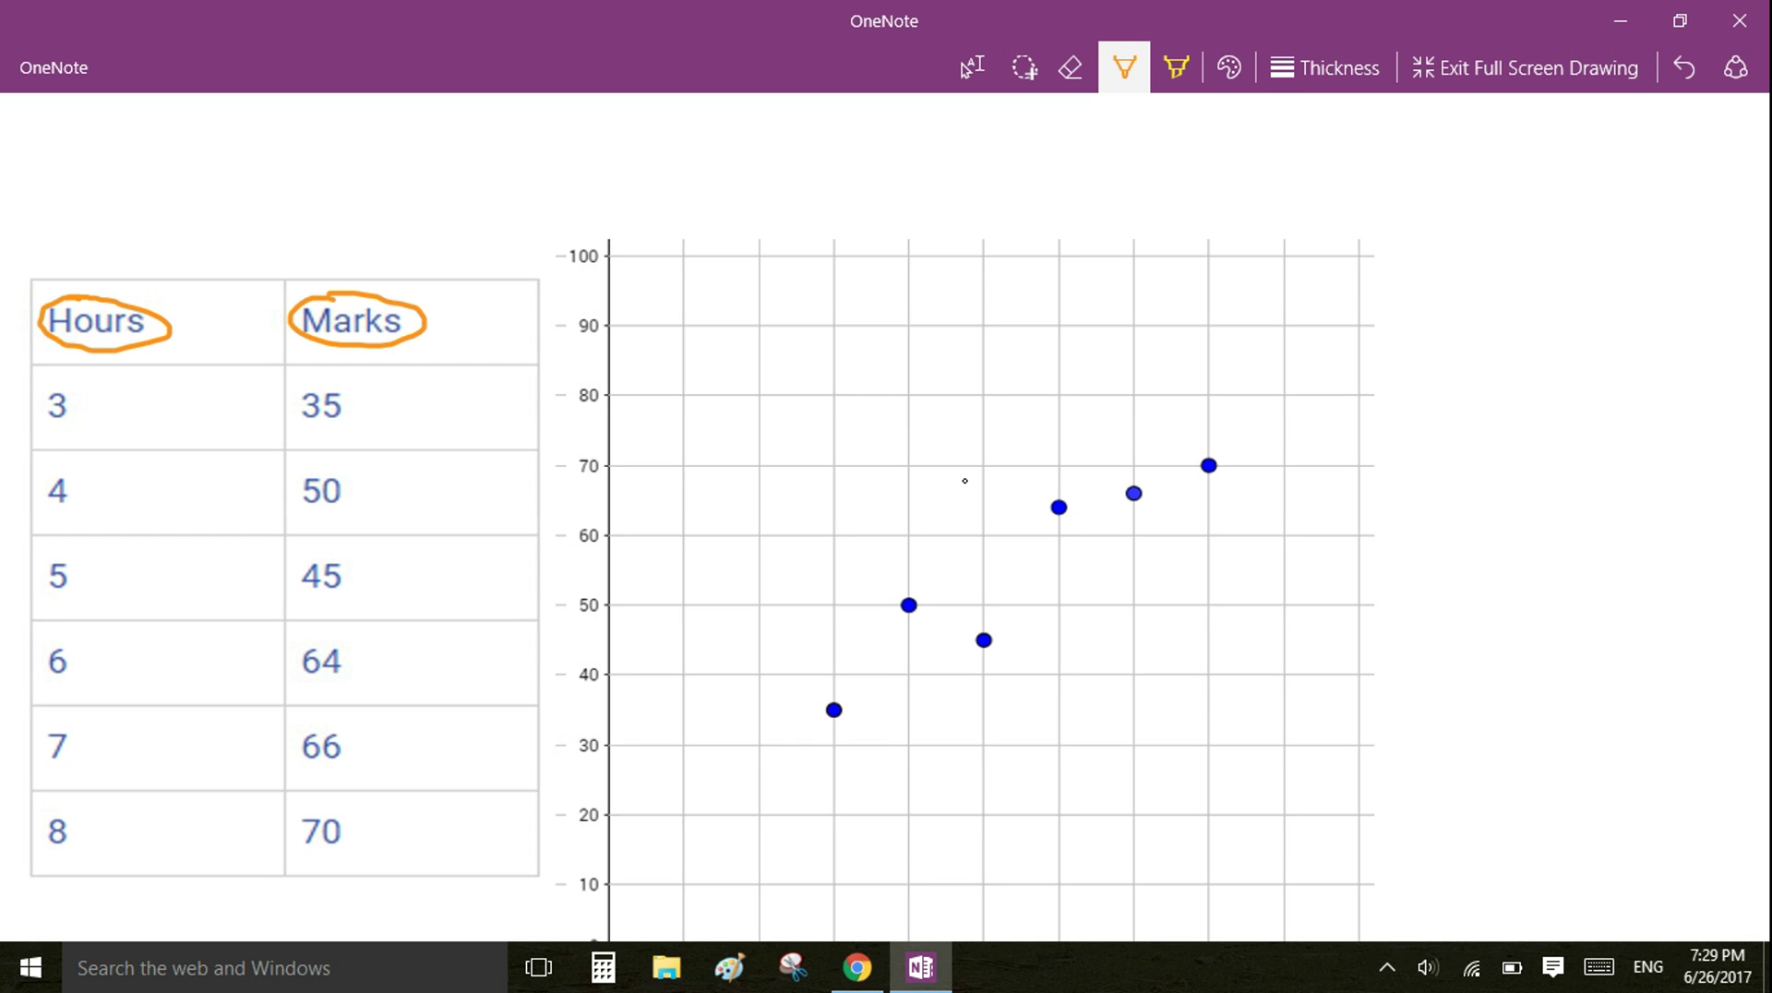
Handwrite 'independent' above the Hours column
{"action": "mouse_move", "coordinate": [58, 248]}
{"action": "left_mouse_down"}
{"action": "mouse_move", "coordinate": [64, 267]}
{"action": "mouse_move", "coordinate": [144, 251]}
{"action": "mouse_move", "coordinate": [160, 205]}
{"action": "left_mouse_up"}
{"action": "scroll", "coordinate": [886, 516], "scroll_direction": "up", "scroll_amount": 1}
{"action": "mouse_move", "coordinate": [162, 265]}
{"action": "left_mouse_down"}
{"action": "mouse_move", "coordinate": [185, 277]}
{"action": "mouse_move", "coordinate": [213, 249]}
{"action": "mouse_move", "coordinate": [256, 268]}
{"action": "left_mouse_up"}
{"action": "left_click_drag", "start_coordinate": [243, 259], "coordinate": [268, 247]}
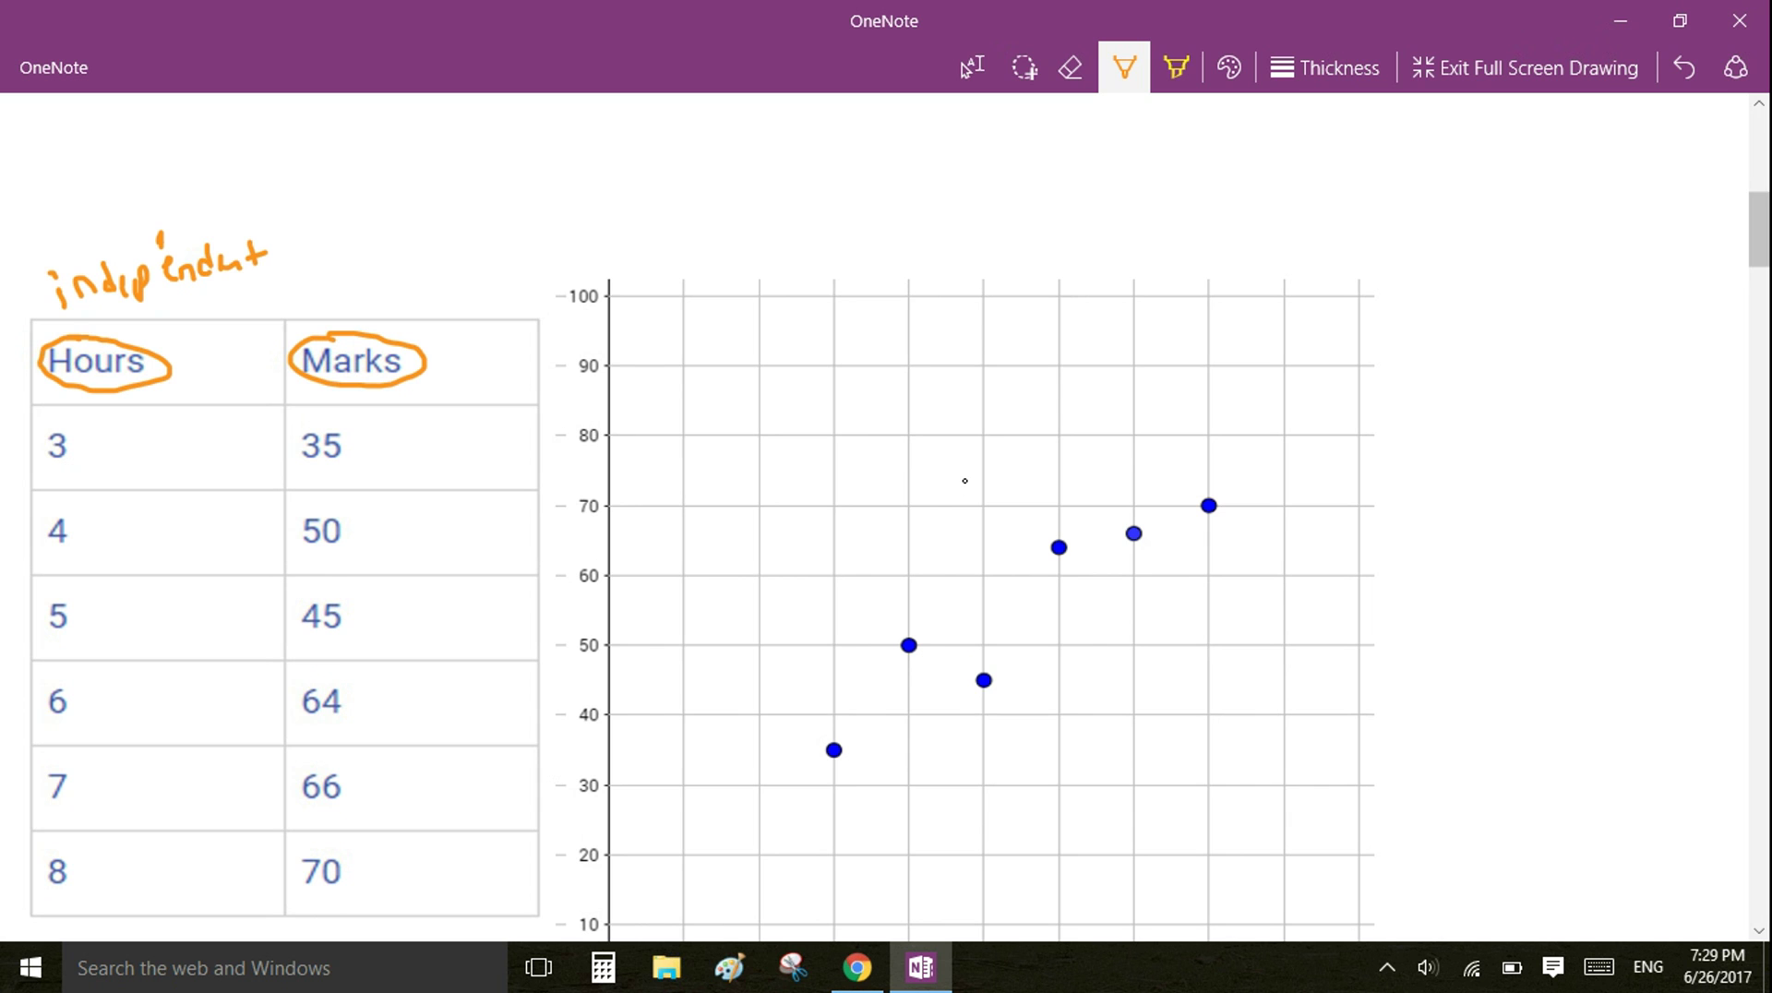
Handwrite 'dependent variable' above the Marks column
{"action": "left_click_drag", "start_coordinate": [373, 288], "coordinate": [365, 300]}
{"action": "mouse_move", "coordinate": [369, 267]}
{"action": "left_mouse_down"}
{"action": "mouse_move", "coordinate": [378, 301]}
{"action": "mouse_move", "coordinate": [406, 297]}
{"action": "left_mouse_up"}
{"action": "mouse_move", "coordinate": [417, 277]}
{"action": "left_mouse_down"}
{"action": "mouse_move", "coordinate": [420, 303]}
{"action": "mouse_move", "coordinate": [429, 286]}
{"action": "left_mouse_up"}
{"action": "left_click_drag", "start_coordinate": [443, 277], "coordinate": [481, 259]}
{"action": "left_click_drag", "start_coordinate": [502, 236], "coordinate": [490, 263]}
{"action": "left_click_drag", "start_coordinate": [513, 262], "coordinate": [556, 245]}
{"action": "mouse_move", "coordinate": [544, 243]}
{"action": "left_mouse_down"}
{"action": "mouse_move", "coordinate": [601, 242]}
{"action": "mouse_move", "coordinate": [612, 220]}
{"action": "left_mouse_up"}
{"action": "left_click_drag", "start_coordinate": [633, 226], "coordinate": [677, 214]}
{"action": "mouse_move", "coordinate": [697, 213]}
{"action": "left_mouse_down"}
{"action": "mouse_move", "coordinate": [696, 228]}
{"action": "mouse_move", "coordinate": [772, 223]}
{"action": "left_mouse_up"}
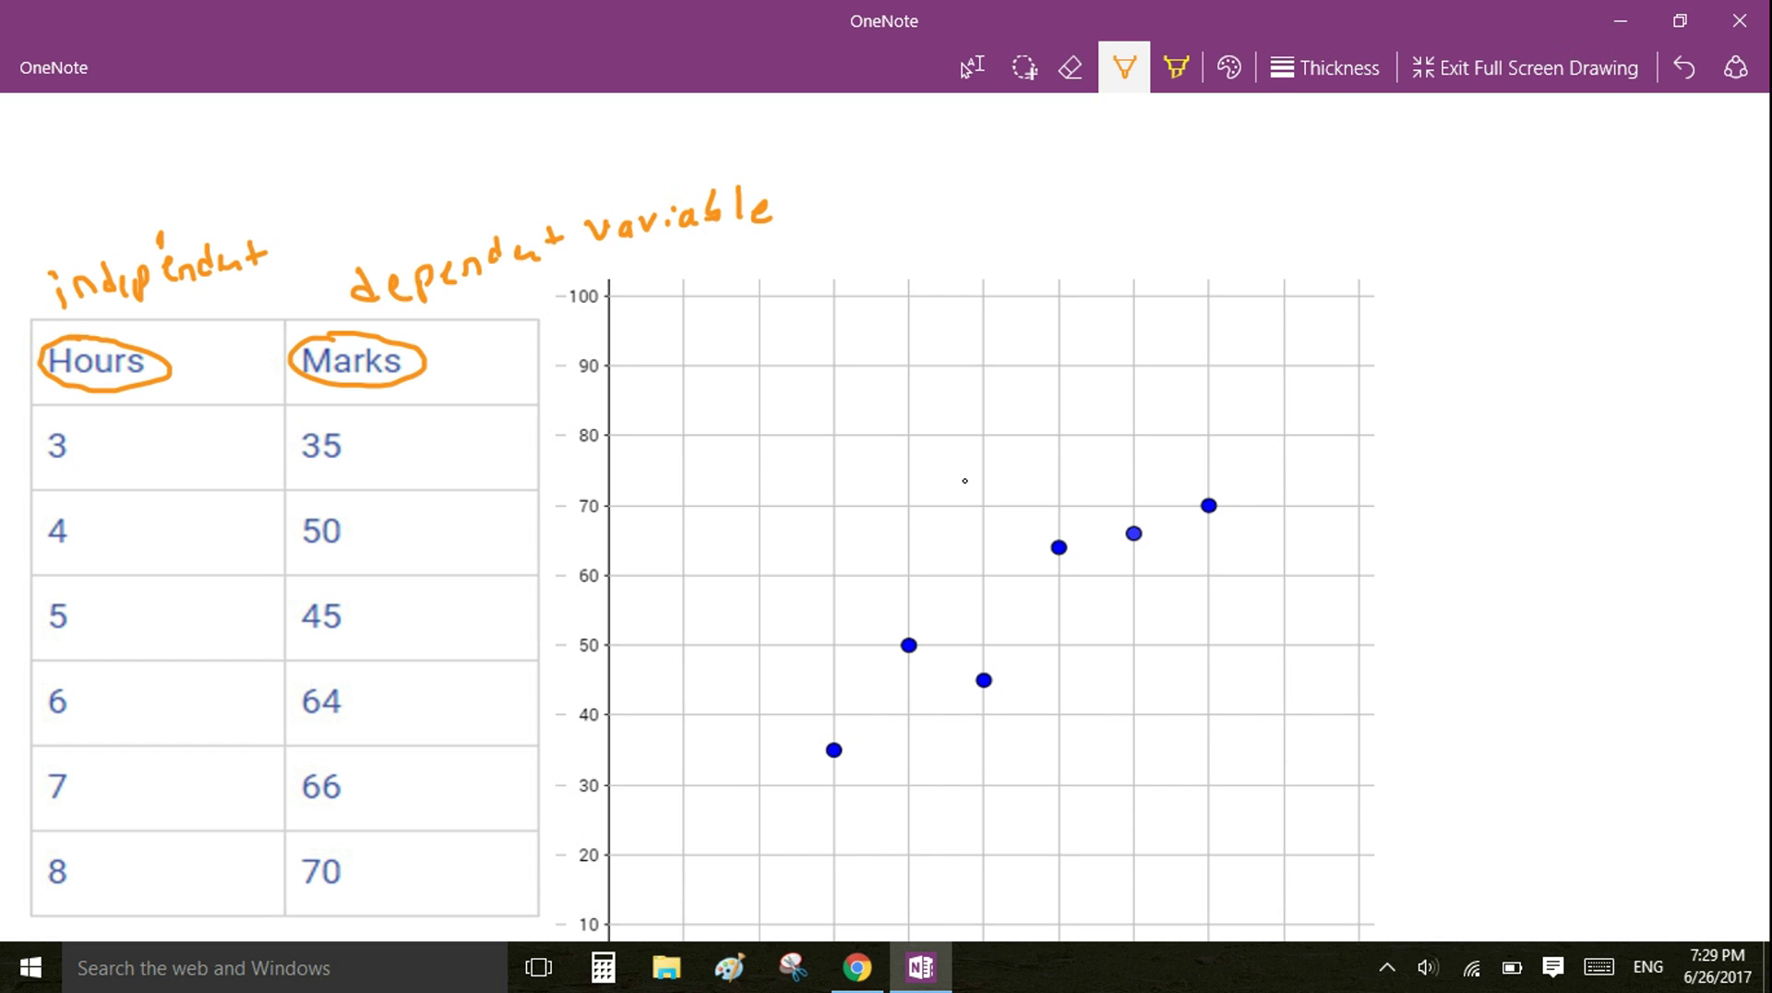
Draw downward arrows beside the Hours and Marks columns
{"action": "scroll", "coordinate": [964, 481], "scroll_direction": "down", "scroll_amount": 1}
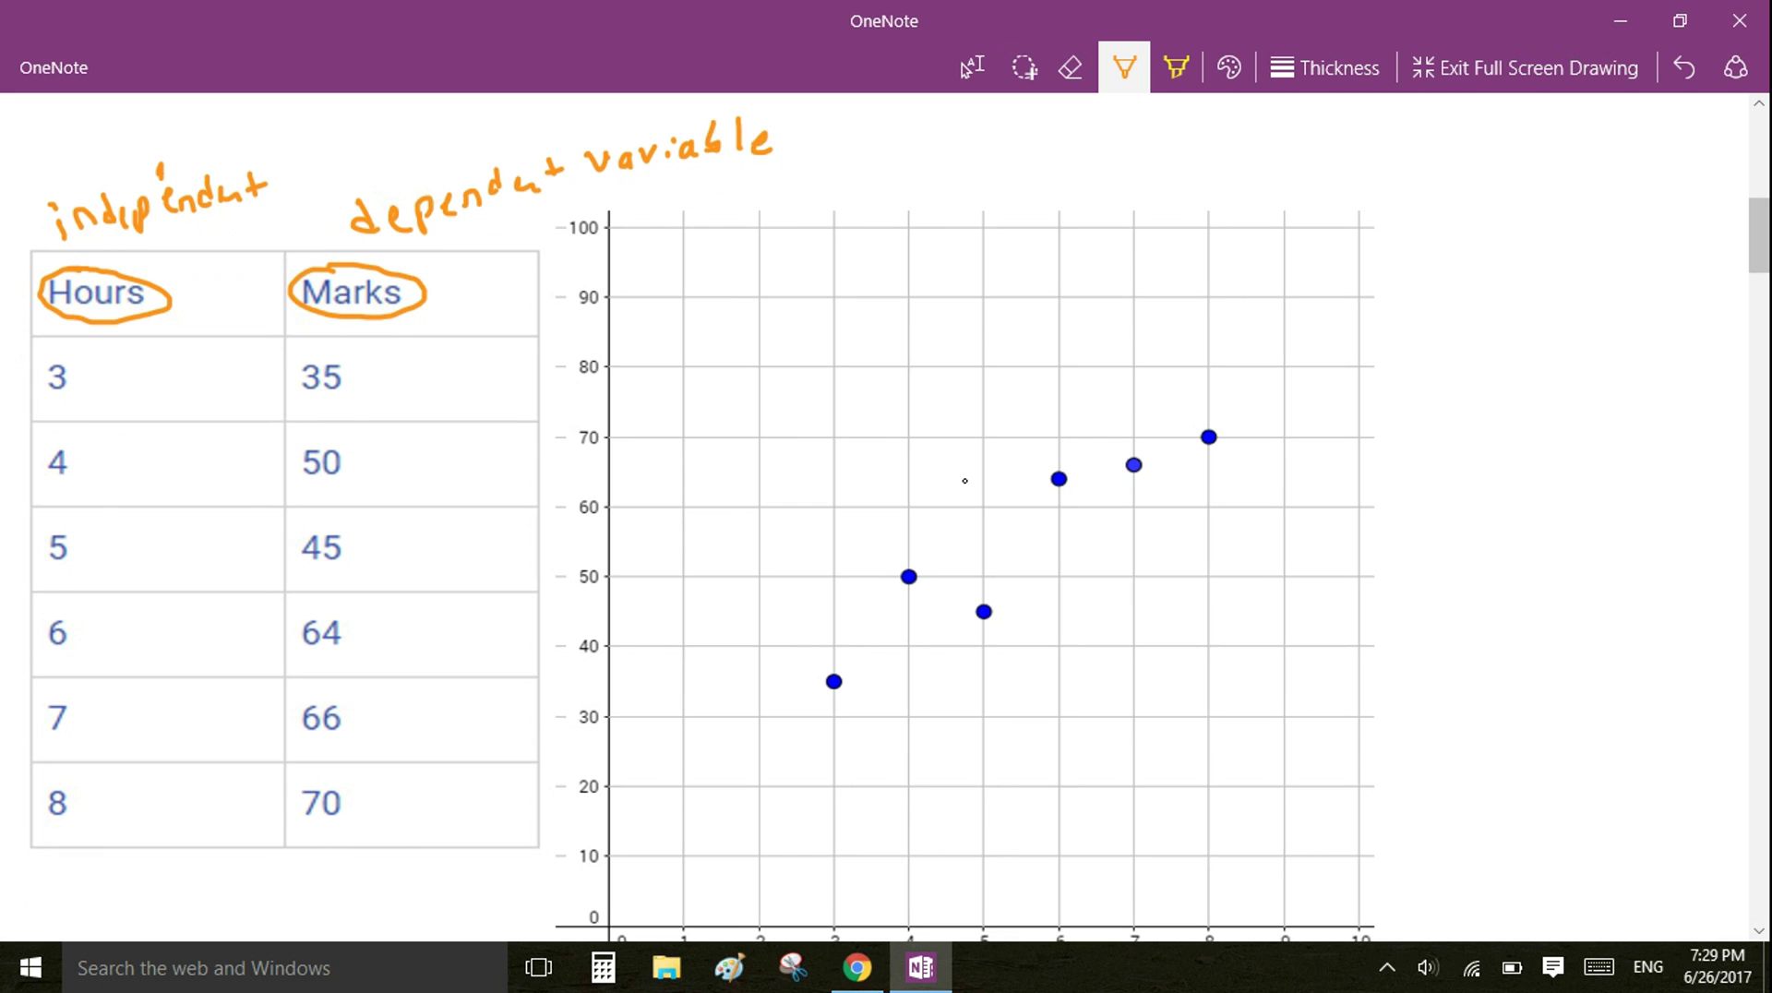
{"action": "mouse_move", "coordinate": [209, 386]}
{"action": "left_mouse_down"}
{"action": "mouse_move", "coordinate": [211, 491]}
{"action": "mouse_move", "coordinate": [196, 479]}
{"action": "mouse_move", "coordinate": [234, 470]}
{"action": "left_mouse_up"}
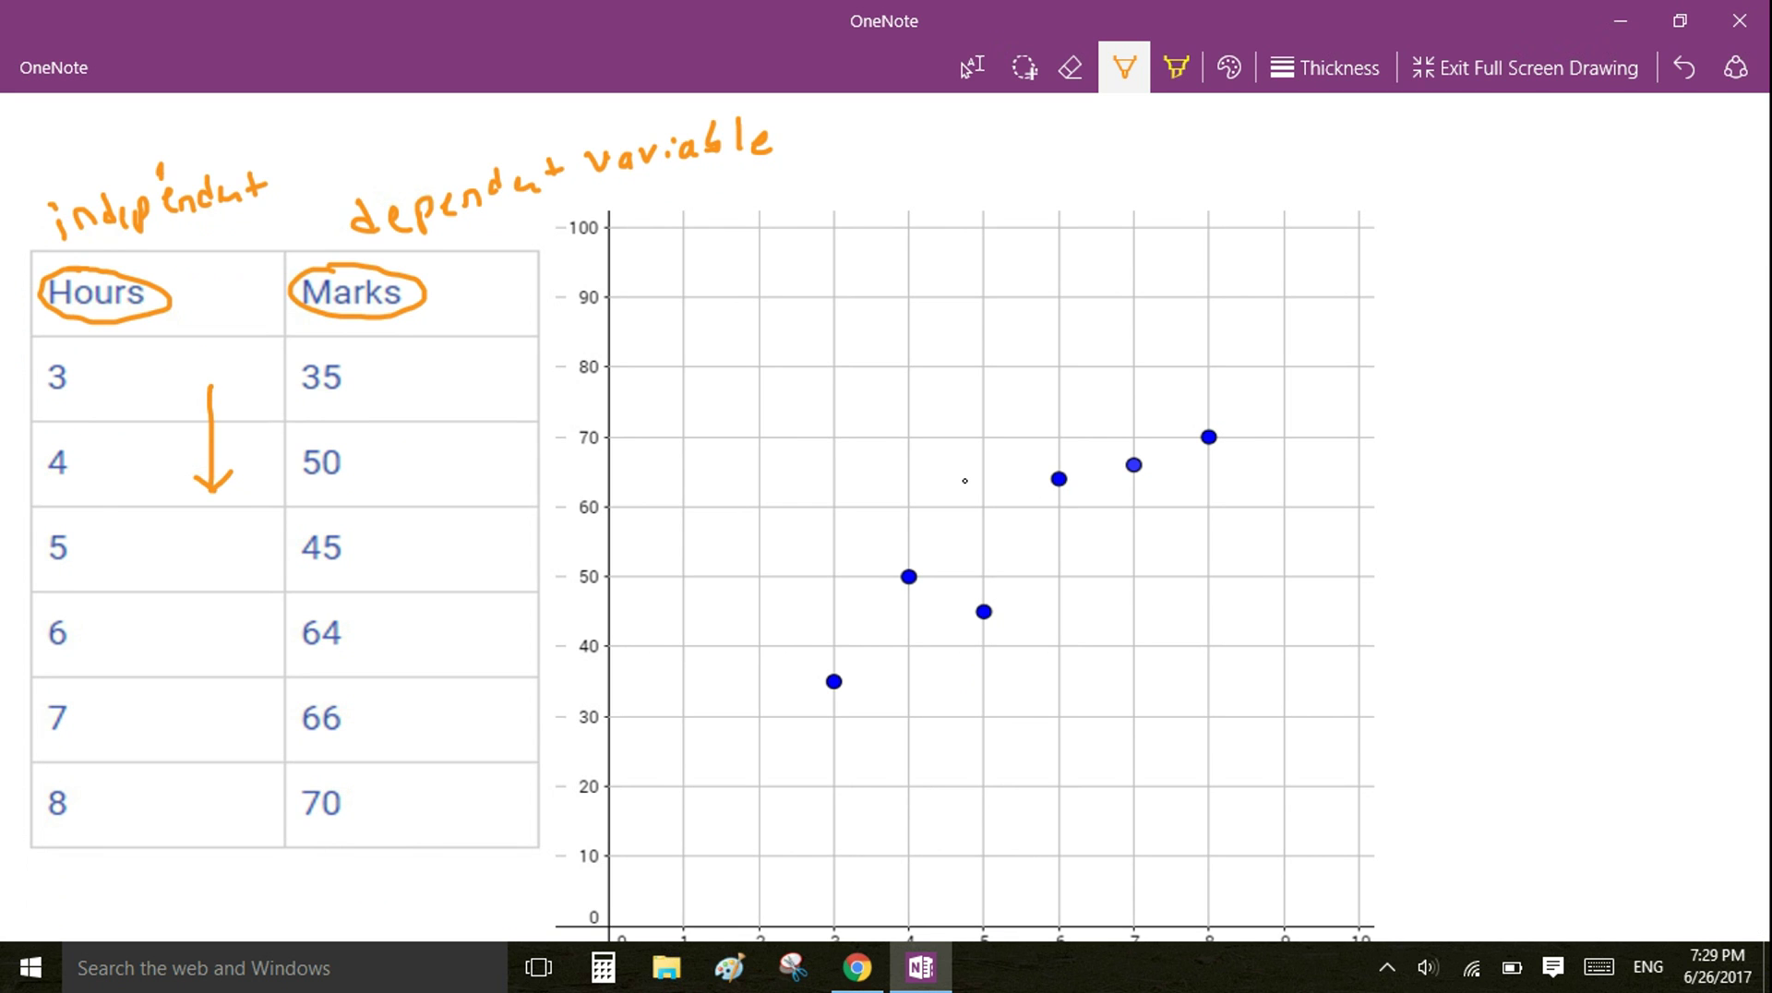
{"action": "mouse_move", "coordinate": [458, 381]}
{"action": "left_mouse_down"}
{"action": "mouse_move", "coordinate": [469, 486]}
{"action": "mouse_move", "coordinate": [489, 463]}
{"action": "left_mouse_up"}
Hatch the Hours column with long vertical strokes and diagonal strokes across its rows
{"action": "mouse_move", "coordinate": [67, 220]}
{"action": "left_mouse_down"}
{"action": "mouse_move", "coordinate": [79, 558]}
{"action": "mouse_move", "coordinate": [120, 846]}
{"action": "left_mouse_up"}
{"action": "left_click_drag", "start_coordinate": [126, 245], "coordinate": [173, 768]}
{"action": "left_click_drag", "start_coordinate": [12, 423], "coordinate": [120, 310]}
{"action": "left_click_drag", "start_coordinate": [48, 519], "coordinate": [163, 404]}
{"action": "left_click_drag", "start_coordinate": [42, 596], "coordinate": [140, 513]}
{"action": "left_click_drag", "start_coordinate": [53, 653], "coordinate": [148, 572]}
{"action": "left_click_drag", "start_coordinate": [60, 711], "coordinate": [155, 640]}
{"action": "left_click", "coordinate": [65, 771]}
{"action": "left_click_drag", "start_coordinate": [65, 771], "coordinate": [136, 720]}
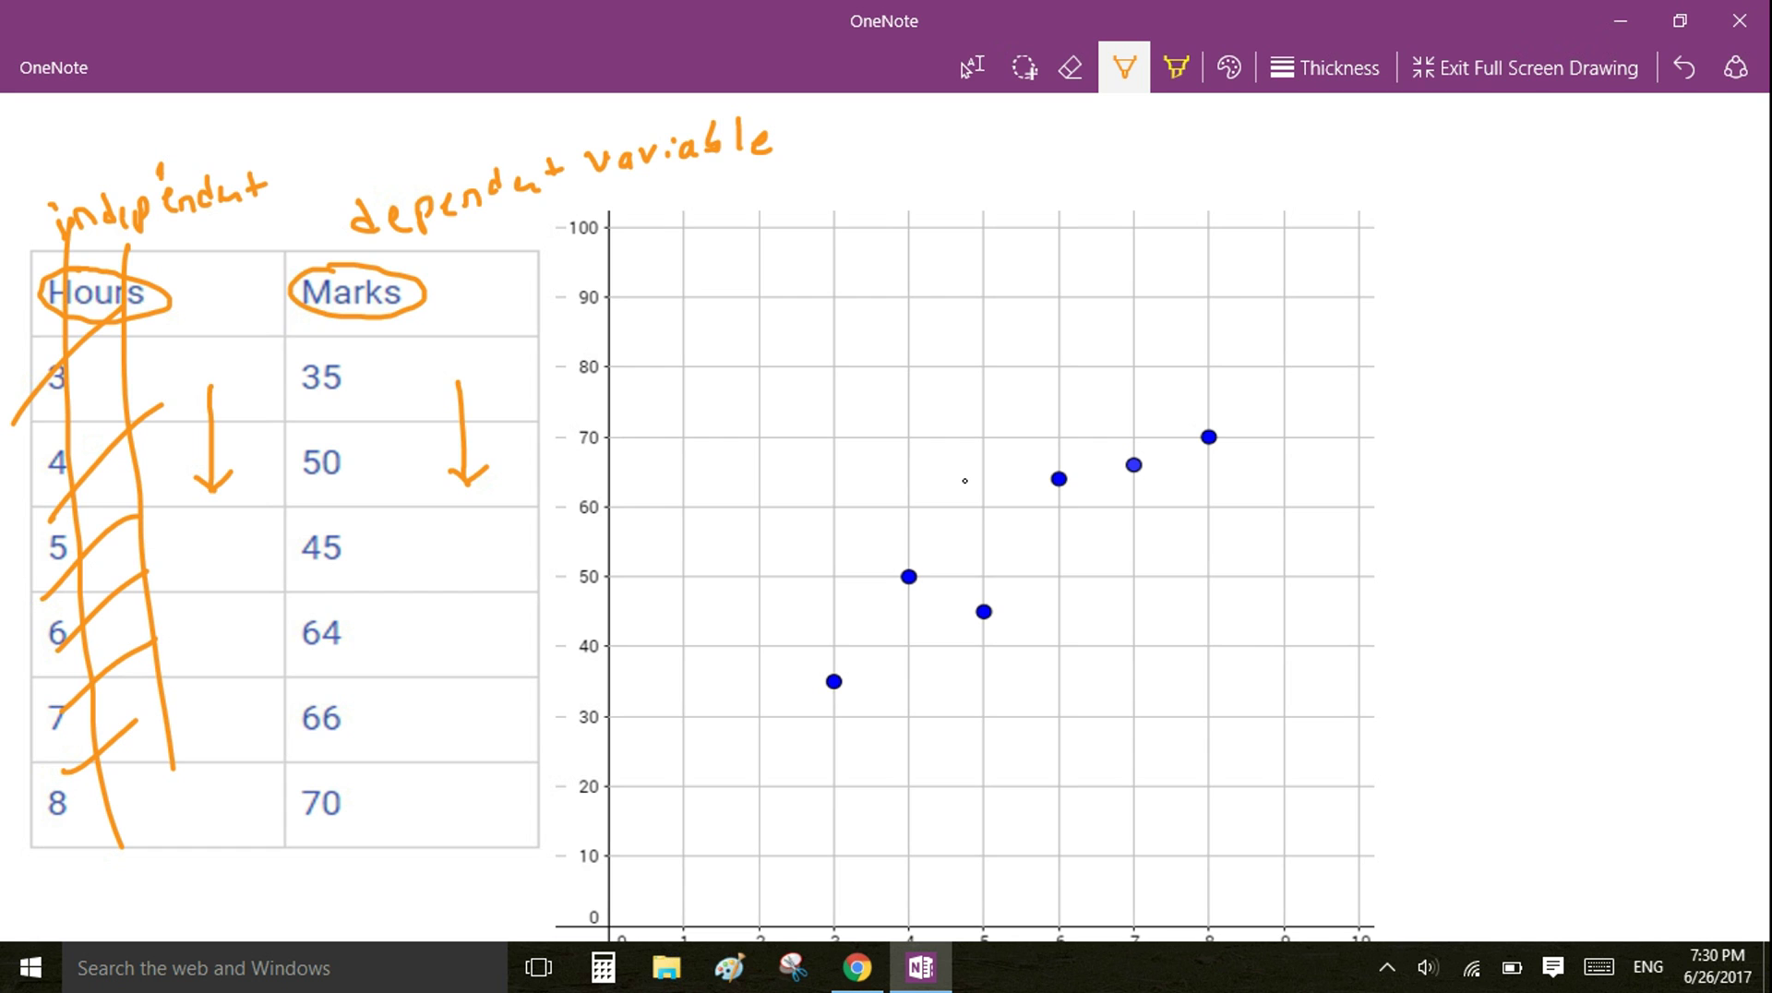
Loop around all the Marks values and write 'avg =' on the graph
{"action": "mouse_move", "coordinate": [309, 277]}
{"action": "left_mouse_down"}
{"action": "mouse_move", "coordinate": [266, 421]}
{"action": "mouse_move", "coordinate": [252, 711]}
{"action": "mouse_move", "coordinate": [318, 854]}
{"action": "mouse_move", "coordinate": [435, 701]}
{"action": "mouse_move", "coordinate": [482, 406]}
{"action": "mouse_move", "coordinate": [413, 277]}
{"action": "mouse_move", "coordinate": [370, 277]}
{"action": "left_mouse_up"}
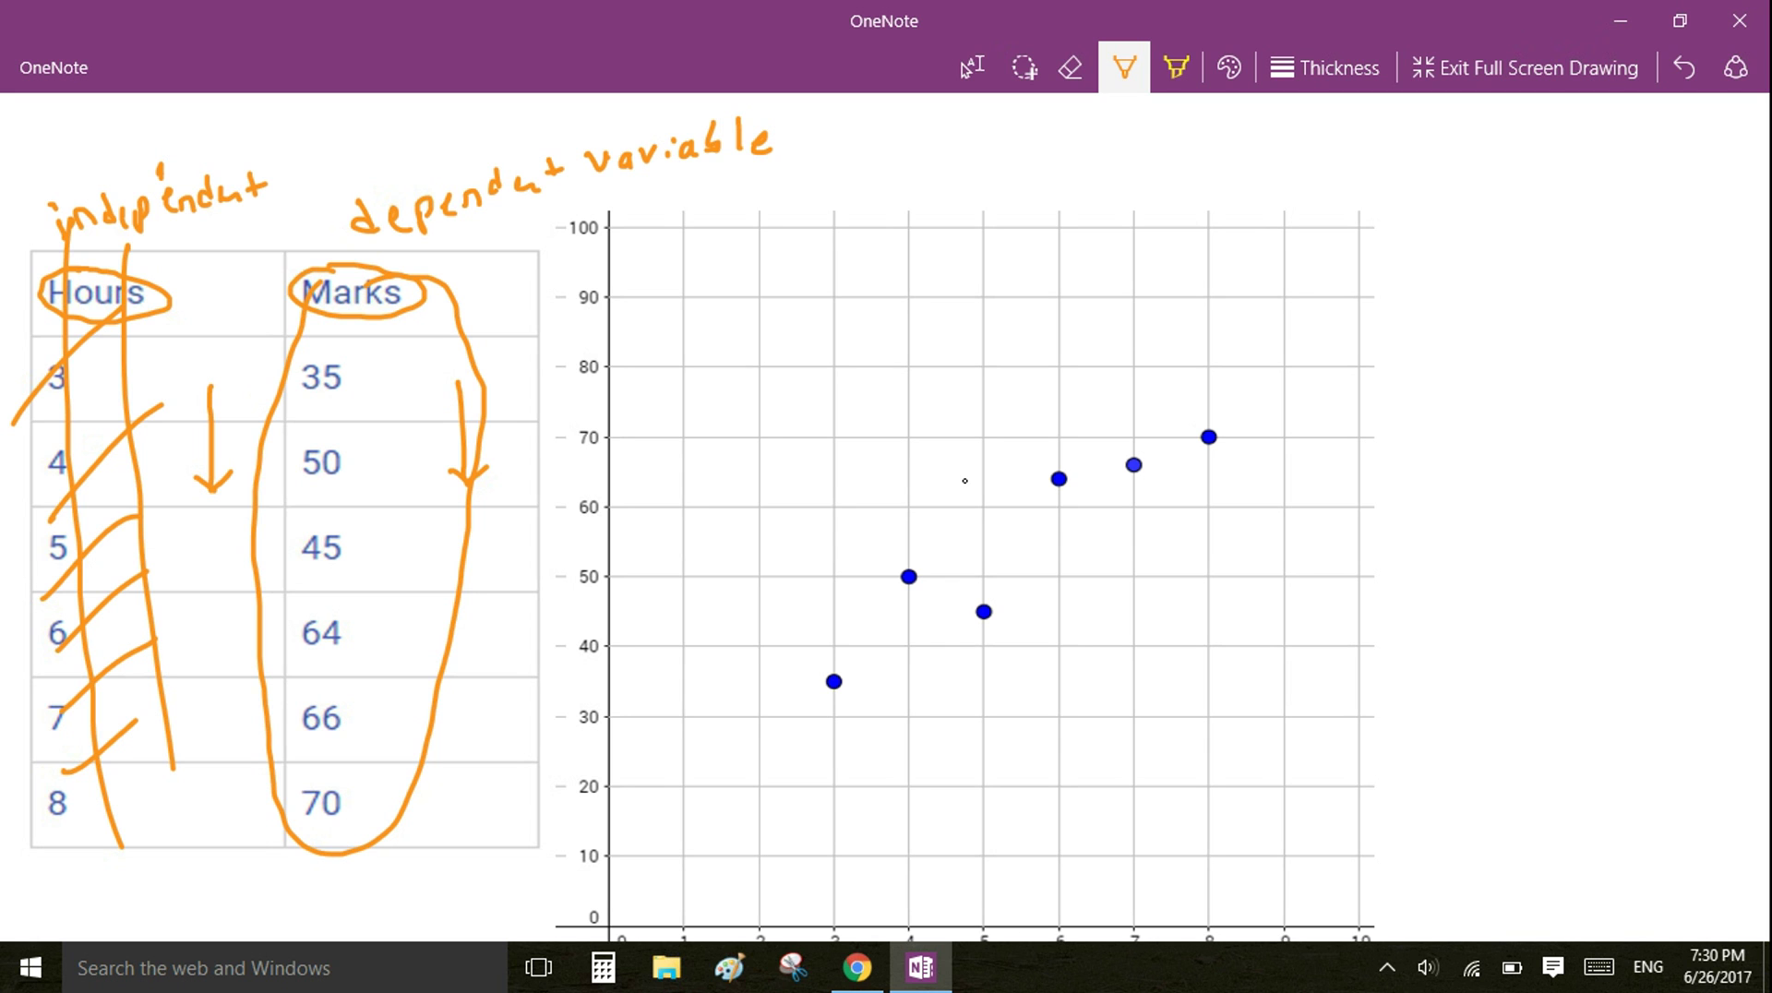
{"action": "left_click_drag", "start_coordinate": [657, 340], "coordinate": [668, 366]}
{"action": "mouse_move", "coordinate": [674, 337]}
{"action": "left_mouse_down"}
{"action": "mouse_move", "coordinate": [688, 359]}
{"action": "mouse_move", "coordinate": [699, 328]}
{"action": "left_mouse_up"}
{"action": "left_click_drag", "start_coordinate": [723, 335], "coordinate": [711, 375]}
{"action": "left_click_drag", "start_coordinate": [752, 331], "coordinate": [775, 324]}
{"action": "left_click_drag", "start_coordinate": [750, 352], "coordinate": [775, 347]}
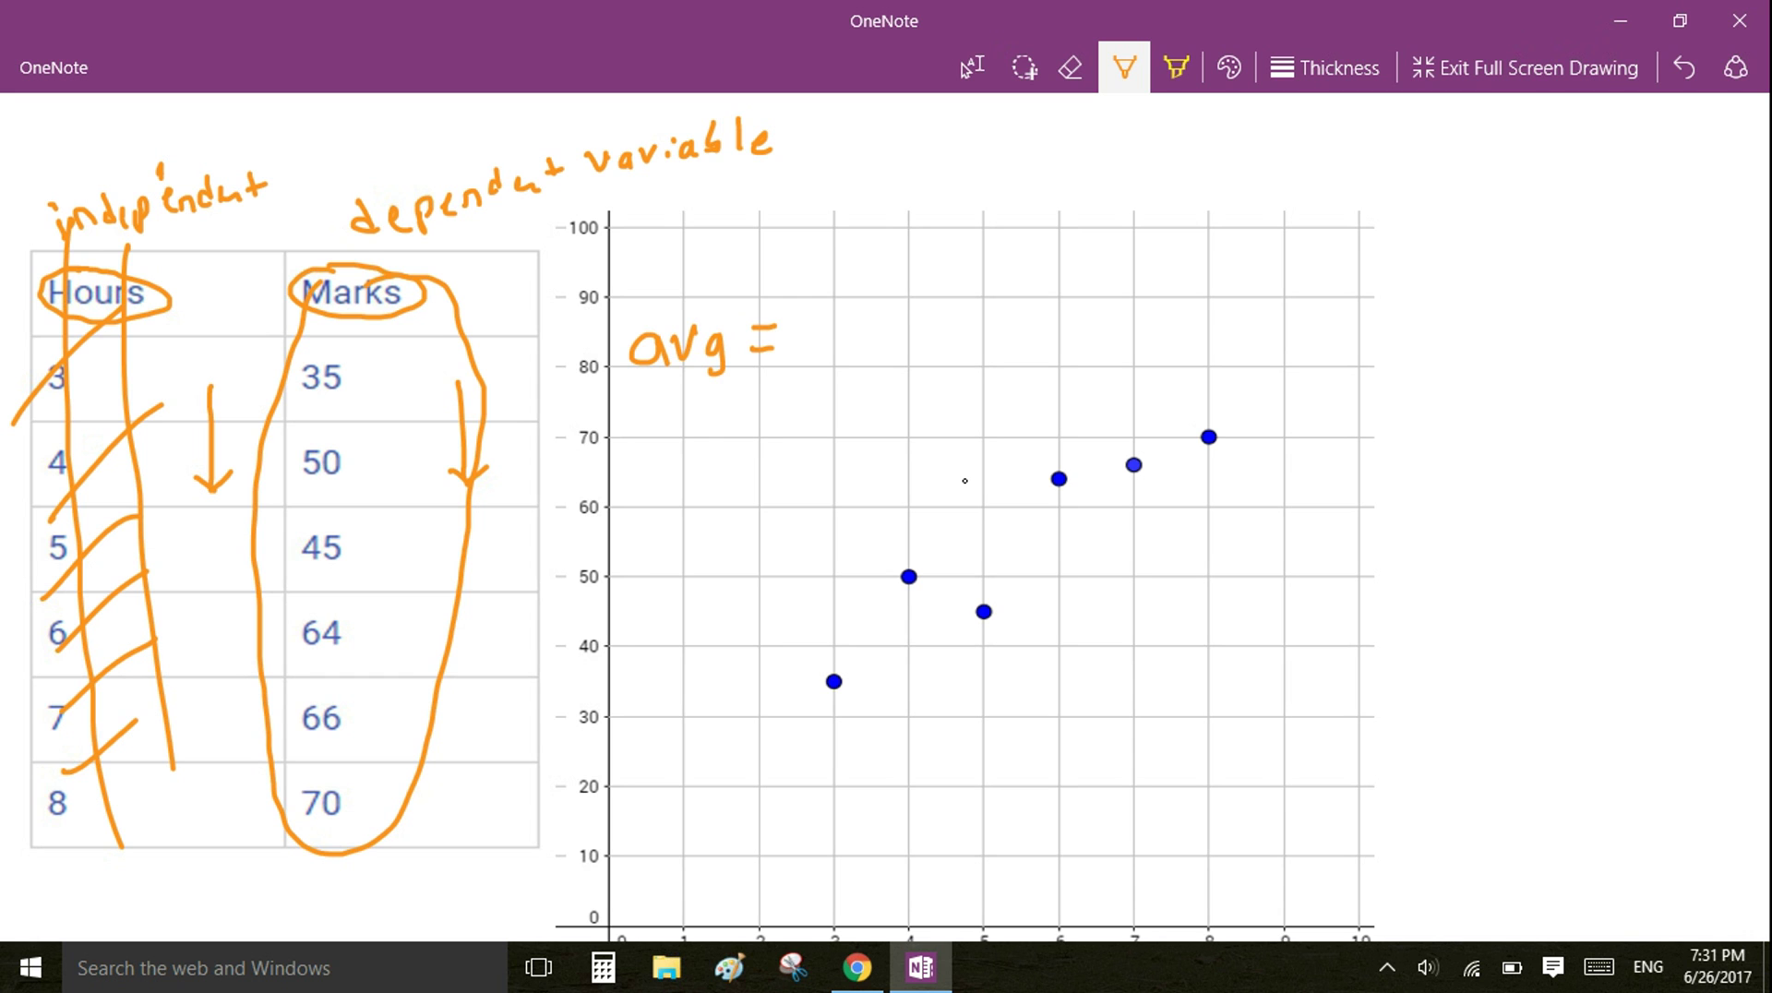
Start the sum of marks after 'avg =' with 35 + 50 + 45
{"action": "left_click_drag", "start_coordinate": [810, 296], "coordinate": [813, 322]}
{"action": "left_click_drag", "start_coordinate": [862, 305], "coordinate": [849, 328]}
{"action": "left_click_drag", "start_coordinate": [870, 299], "coordinate": [892, 296]}
{"action": "mouse_move", "coordinate": [916, 287]}
{"action": "left_mouse_down"}
{"action": "mouse_move", "coordinate": [915, 316]}
{"action": "mouse_move", "coordinate": [933, 302]}
{"action": "mouse_move", "coordinate": [956, 323]}
{"action": "left_mouse_up"}
{"action": "left_click_drag", "start_coordinate": [960, 297], "coordinate": [1002, 310]}
{"action": "mouse_move", "coordinate": [1036, 291]}
{"action": "left_mouse_down"}
{"action": "mouse_move", "coordinate": [1102, 305]}
{"action": "mouse_move", "coordinate": [1092, 320]}
{"action": "left_mouse_up"}
{"action": "mouse_move", "coordinate": [1117, 296]}
{"action": "left_mouse_down"}
{"action": "mouse_move", "coordinate": [1128, 319]}
{"action": "mouse_move", "coordinate": [1159, 282]}
{"action": "left_mouse_up"}
{"action": "mouse_move", "coordinate": [1198, 290]}
{"action": "left_mouse_down"}
{"action": "mouse_move", "coordinate": [1193, 320]}
{"action": "mouse_move", "coordinate": [1214, 305]}
{"action": "left_mouse_up"}
Add + 64 + 66 + 70 to the sum and draw the fraction line under it
{"action": "mouse_move", "coordinate": [1247, 283]}
{"action": "left_mouse_down"}
{"action": "mouse_move", "coordinate": [1233, 307]}
{"action": "mouse_move", "coordinate": [1270, 310]}
{"action": "left_mouse_up"}
{"action": "mouse_move", "coordinate": [1270, 310]}
{"action": "left_mouse_down"}
{"action": "mouse_move", "coordinate": [1298, 302]}
{"action": "mouse_move", "coordinate": [1272, 324]}
{"action": "mouse_move", "coordinate": [1353, 304]}
{"action": "left_mouse_up"}
{"action": "left_click", "coordinate": [1318, 306]}
{"action": "mouse_move", "coordinate": [1381, 282]}
{"action": "left_mouse_down"}
{"action": "mouse_move", "coordinate": [1372, 311]}
{"action": "mouse_move", "coordinate": [1492, 318]}
{"action": "left_mouse_up"}
{"action": "left_click_drag", "start_coordinate": [1488, 302], "coordinate": [1514, 299]}
{"action": "mouse_move", "coordinate": [1529, 291]}
{"action": "left_mouse_down"}
{"action": "mouse_move", "coordinate": [1553, 287]}
{"action": "mouse_move", "coordinate": [1543, 320]}
{"action": "left_mouse_up"}
{"action": "mouse_move", "coordinate": [1535, 306]}
{"action": "left_mouse_down"}
{"action": "mouse_move", "coordinate": [1573, 321]}
{"action": "mouse_move", "coordinate": [1574, 301]}
{"action": "left_mouse_up"}
{"action": "left_click_drag", "start_coordinate": [814, 348], "coordinate": [1596, 376]}
Tick off 35, 50, 45, 64, 66 and 70 in the Marks column
{"action": "left_click_drag", "start_coordinate": [375, 386], "coordinate": [426, 378]}
{"action": "left_click_drag", "start_coordinate": [379, 463], "coordinate": [430, 452]}
{"action": "left_click_drag", "start_coordinate": [385, 552], "coordinate": [431, 548]}
{"action": "left_click_drag", "start_coordinate": [371, 652], "coordinate": [411, 637]}
{"action": "left_click_drag", "start_coordinate": [378, 728], "coordinate": [417, 700]}
{"action": "left_click_drag", "start_coordinate": [379, 807], "coordinate": [414, 780]}
Write 6 as the divisor and 'avg = 55' as the result below
{"action": "left_click_drag", "start_coordinate": [975, 379], "coordinate": [951, 413]}
{"action": "mouse_move", "coordinate": [701, 464]}
{"action": "left_mouse_down"}
{"action": "mouse_move", "coordinate": [684, 473]}
{"action": "mouse_move", "coordinate": [713, 486]}
{"action": "left_mouse_up"}
{"action": "mouse_move", "coordinate": [720, 456]}
{"action": "left_mouse_down"}
{"action": "mouse_move", "coordinate": [739, 478]}
{"action": "mouse_move", "coordinate": [744, 449]}
{"action": "left_mouse_up"}
{"action": "left_click_drag", "start_coordinate": [775, 450], "coordinate": [759, 489]}
{"action": "left_click_drag", "start_coordinate": [792, 450], "coordinate": [828, 454]}
{"action": "left_click_drag", "start_coordinate": [864, 442], "coordinate": [863, 478]}
{"action": "mouse_move", "coordinate": [874, 445]}
{"action": "left_mouse_down"}
{"action": "mouse_move", "coordinate": [905, 426]}
{"action": "mouse_move", "coordinate": [910, 469]}
{"action": "left_mouse_up"}
{"action": "left_click_drag", "start_coordinate": [914, 439], "coordinate": [945, 417]}
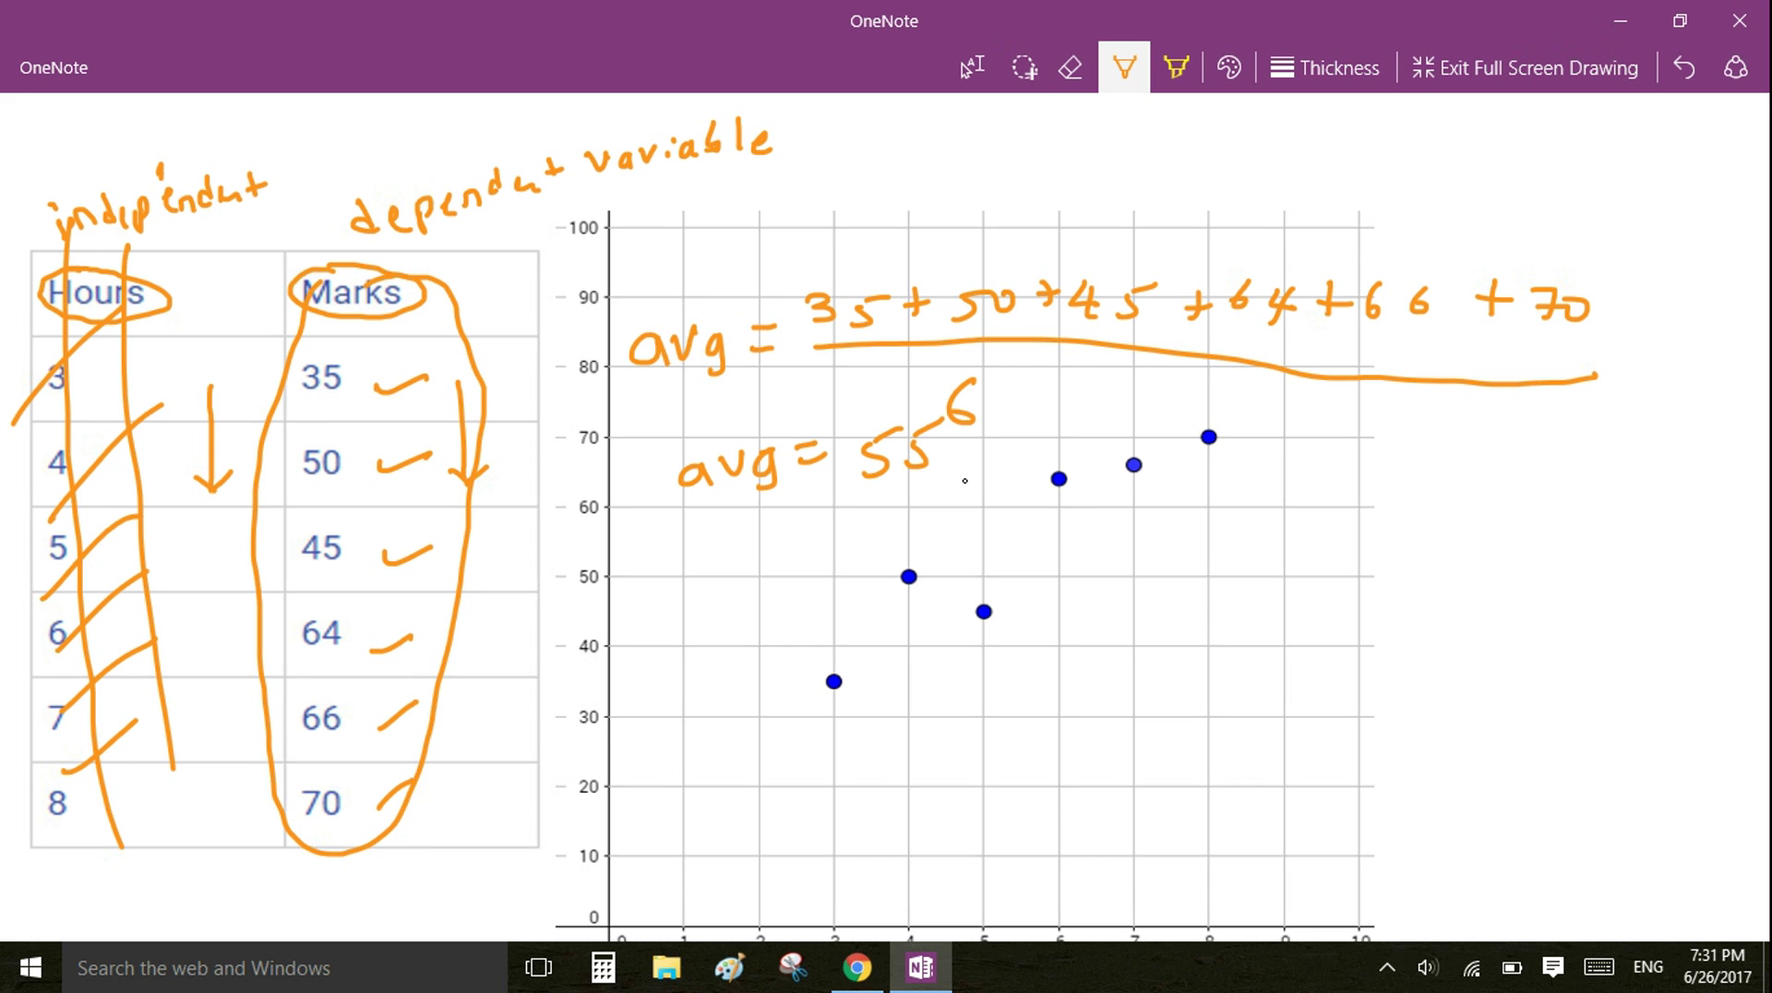
{"action": "scroll", "coordinate": [964, 481], "scroll_direction": "down", "scroll_amount": 10}
Label the second graph's dashed average line 'y=55' and mark its left end
{"action": "scroll", "coordinate": [965, 481], "scroll_direction": "down", "scroll_amount": 3}
{"action": "scroll", "coordinate": [965, 481], "scroll_direction": "up", "scroll_amount": 2}
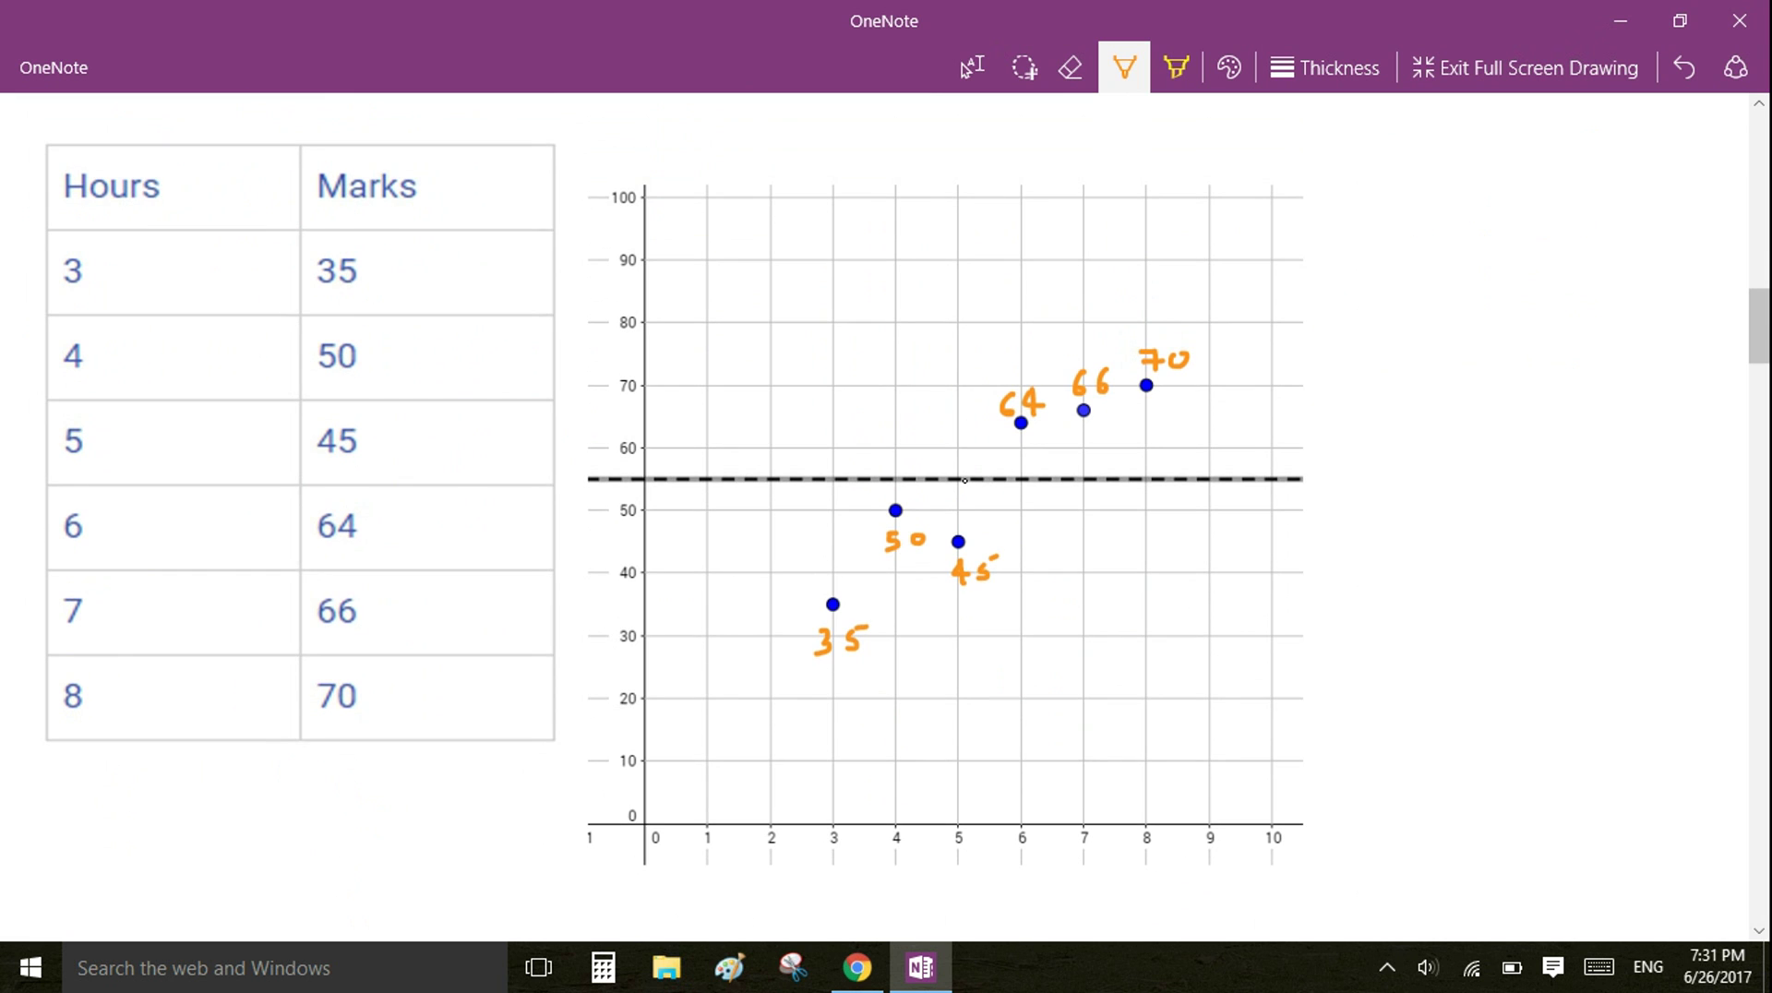
{"action": "mouse_move", "coordinate": [664, 443]}
{"action": "left_mouse_down"}
{"action": "mouse_move", "coordinate": [678, 485]}
{"action": "mouse_move", "coordinate": [756, 437]}
{"action": "left_mouse_up"}
{"action": "mouse_move", "coordinate": [738, 443]}
{"action": "left_mouse_down"}
{"action": "mouse_move", "coordinate": [736, 468]}
{"action": "mouse_move", "coordinate": [770, 463]}
{"action": "left_mouse_up"}
{"action": "left_click_drag", "start_coordinate": [780, 436], "coordinate": [790, 434]}
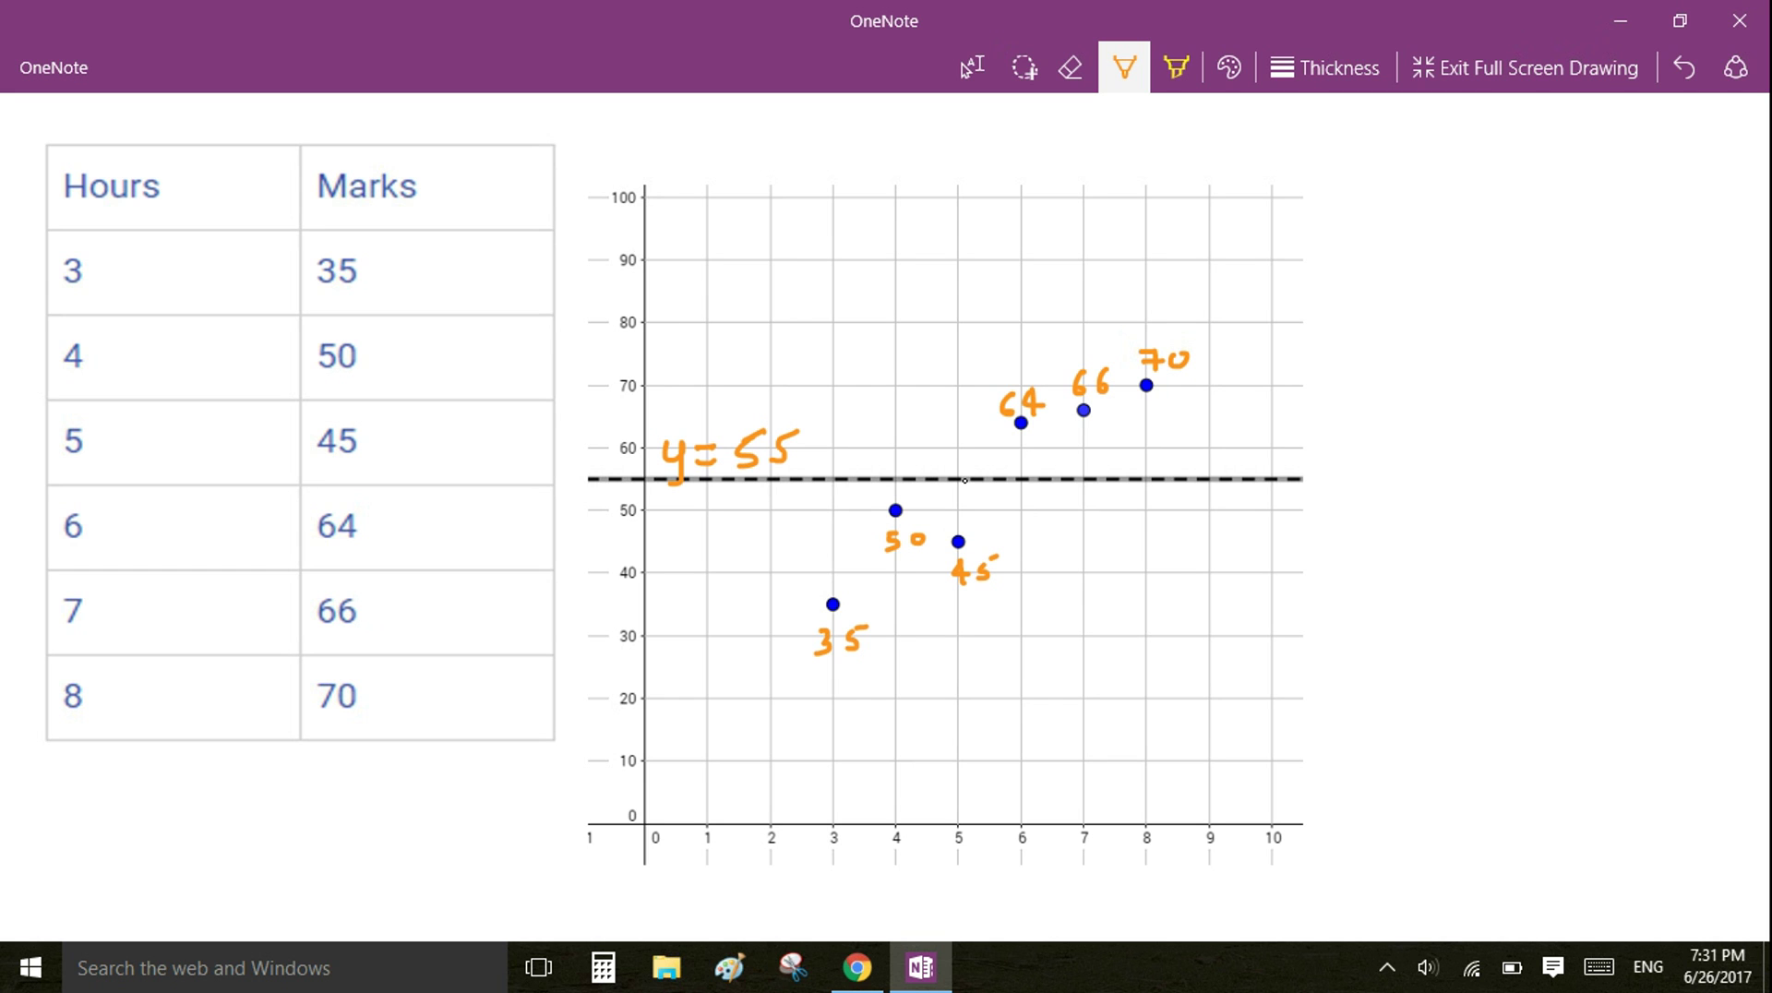
{"action": "left_click_drag", "start_coordinate": [614, 493], "coordinate": [661, 477]}
Write a double-underlined 'SSE' heading above the graph
{"action": "mouse_move", "coordinate": [784, 181]}
{"action": "left_mouse_down"}
{"action": "mouse_move", "coordinate": [763, 212]}
{"action": "mouse_move", "coordinate": [816, 182]}
{"action": "mouse_move", "coordinate": [791, 212]}
{"action": "mouse_move", "coordinate": [863, 179]}
{"action": "left_mouse_up"}
{"action": "left_click_drag", "start_coordinate": [845, 195], "coordinate": [868, 194]}
{"action": "left_click_drag", "start_coordinate": [843, 210], "coordinate": [867, 209]}
{"action": "left_click_drag", "start_coordinate": [760, 220], "coordinate": [843, 220]}
{"action": "left_click_drag", "start_coordinate": [765, 242], "coordinate": [841, 237]}
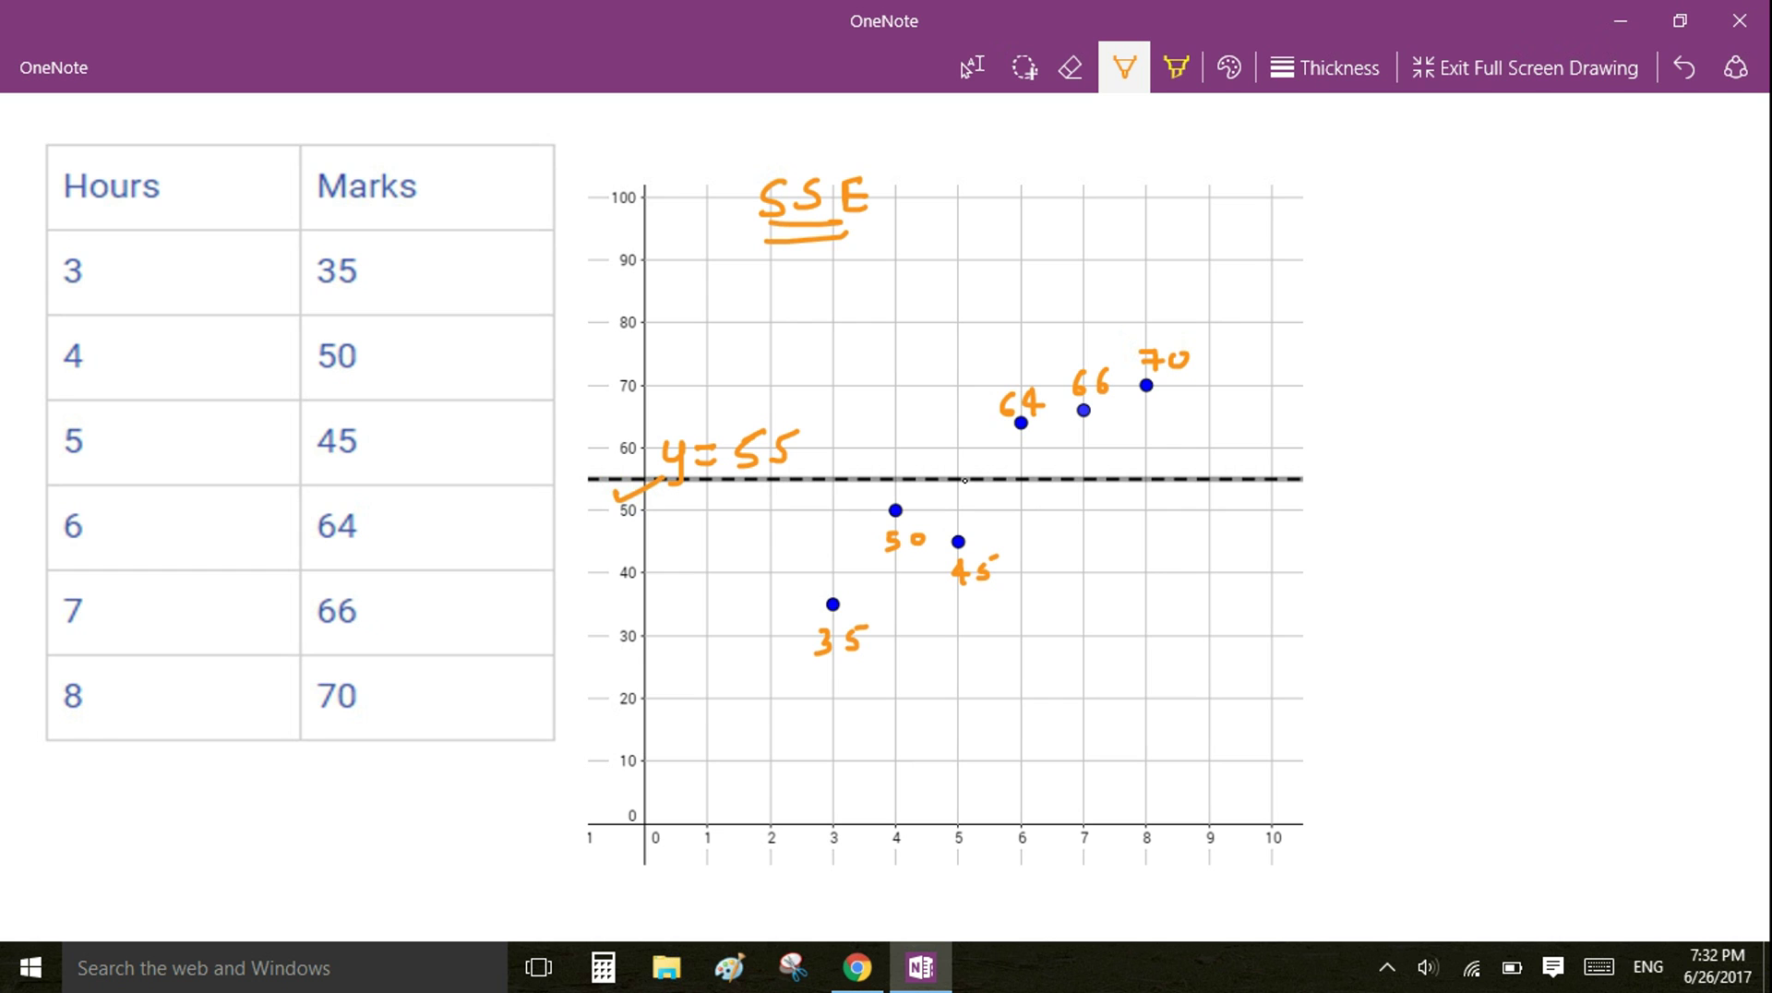
Write 'error' below the graph and draw a double-headed arrow from y=55 to the 35 point
{"action": "left_click_drag", "start_coordinate": [712, 717], "coordinate": [812, 703]}
{"action": "left_click_drag", "start_coordinate": [823, 602], "coordinate": [828, 605]}
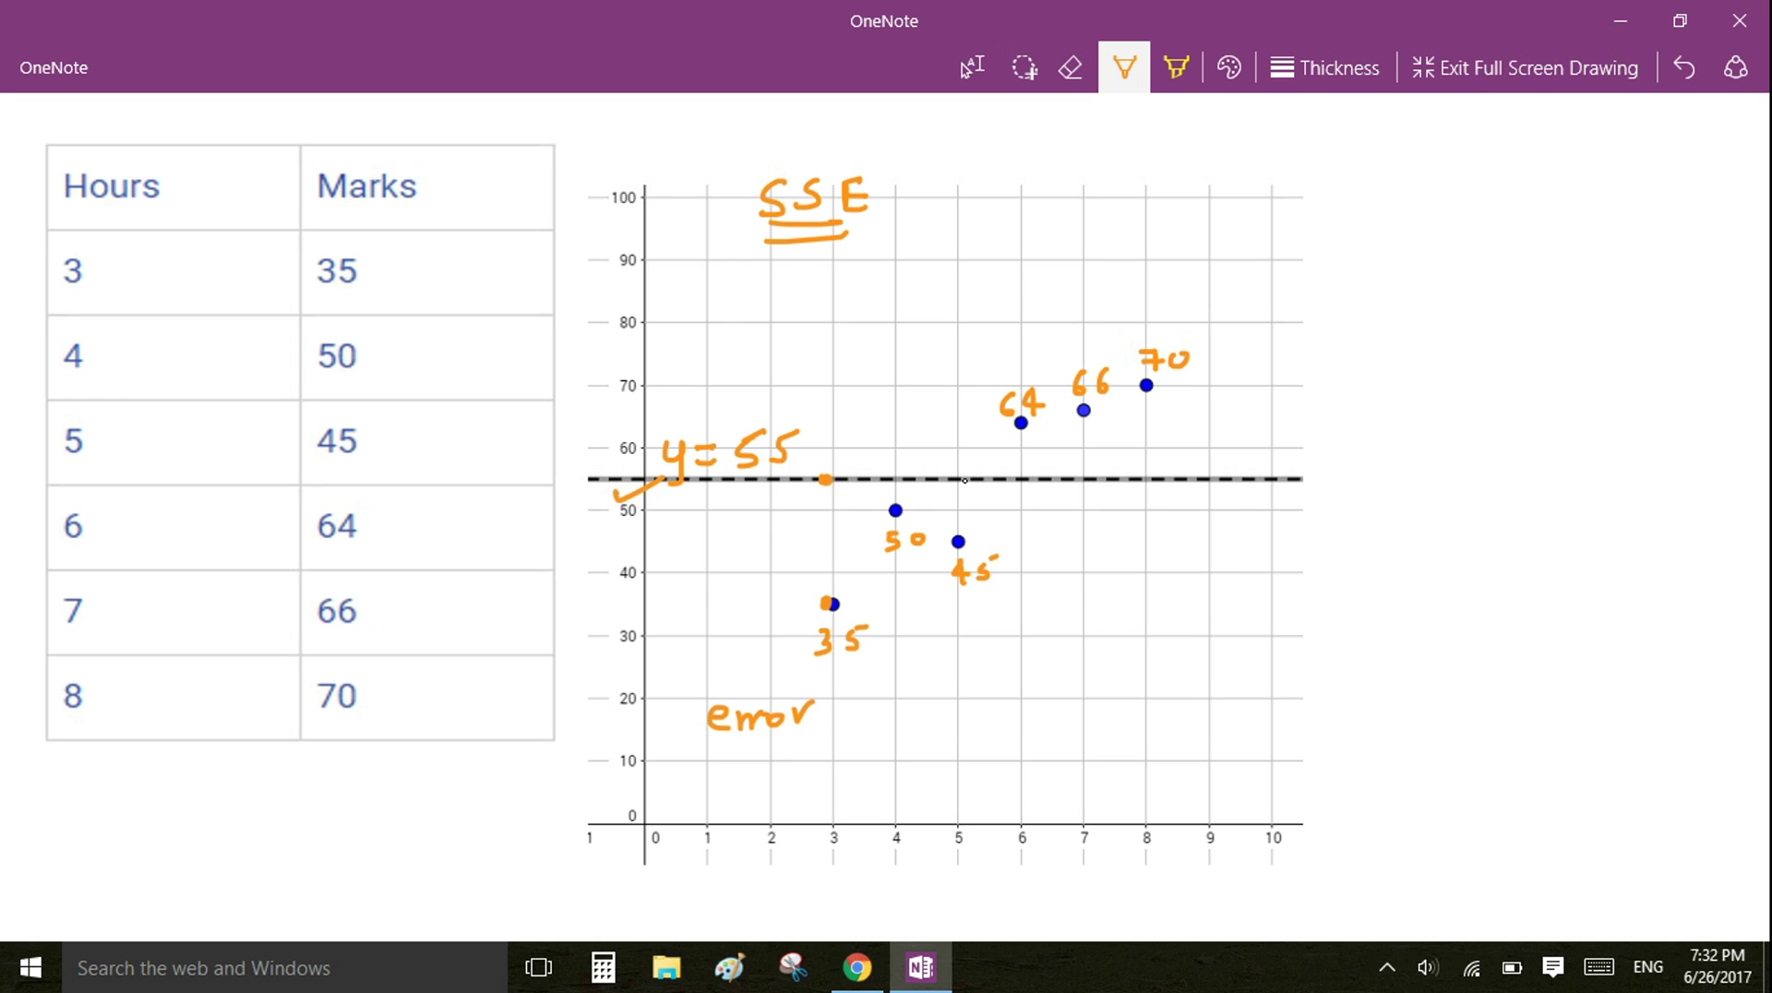
{"action": "left_click_drag", "start_coordinate": [826, 499], "coordinate": [829, 585]}
{"action": "left_click_drag", "start_coordinate": [843, 582], "coordinate": [856, 570]}
{"action": "left_click_drag", "start_coordinate": [815, 513], "coordinate": [826, 500]}
{"action": "left_click_drag", "start_coordinate": [828, 500], "coordinate": [842, 513]}
Complete 'error = 35 - 55 = -20' and label the 35 arrow -20
{"action": "left_click_drag", "start_coordinate": [835, 691], "coordinate": [850, 688]}
{"action": "mouse_move", "coordinate": [835, 704]}
{"action": "left_mouse_down"}
{"action": "mouse_move", "coordinate": [884, 698]}
{"action": "mouse_move", "coordinate": [872, 717]}
{"action": "mouse_move", "coordinate": [947, 676]}
{"action": "left_mouse_up"}
{"action": "left_click_drag", "start_coordinate": [954, 699], "coordinate": [990, 715]}
{"action": "mouse_move", "coordinate": [997, 681]}
{"action": "left_mouse_down"}
{"action": "mouse_move", "coordinate": [1017, 676]}
{"action": "mouse_move", "coordinate": [1023, 707]}
{"action": "left_mouse_up"}
{"action": "left_click_drag", "start_coordinate": [1029, 680], "coordinate": [1087, 691]}
{"action": "mouse_move", "coordinate": [1075, 701]}
{"action": "left_mouse_down"}
{"action": "mouse_move", "coordinate": [1139, 692]}
{"action": "mouse_move", "coordinate": [1187, 711]}
{"action": "left_mouse_up"}
{"action": "left_click_drag", "start_coordinate": [1209, 676], "coordinate": [1235, 683]}
{"action": "mouse_move", "coordinate": [738, 552]}
{"action": "left_mouse_down"}
{"action": "mouse_move", "coordinate": [797, 557]}
{"action": "mouse_move", "coordinate": [809, 535]}
{"action": "left_mouse_up"}
Draw error arrows to points 50, 45, 64 and 66, labelled -5, -10, +9 and +11
{"action": "left_click_drag", "start_coordinate": [895, 477], "coordinate": [895, 507]}
{"action": "left_click_drag", "start_coordinate": [885, 491], "coordinate": [935, 502]}
{"action": "mouse_move", "coordinate": [940, 498]}
{"action": "left_mouse_down"}
{"action": "mouse_move", "coordinate": [938, 513]}
{"action": "mouse_move", "coordinate": [960, 495]}
{"action": "mouse_move", "coordinate": [969, 533]}
{"action": "left_mouse_up"}
{"action": "mouse_move", "coordinate": [957, 519]}
{"action": "left_mouse_down"}
{"action": "mouse_move", "coordinate": [973, 480]}
{"action": "mouse_move", "coordinate": [970, 521]}
{"action": "mouse_move", "coordinate": [1007, 522]}
{"action": "left_mouse_up"}
{"action": "left_click_drag", "start_coordinate": [1027, 505], "coordinate": [1024, 507]}
{"action": "mouse_move", "coordinate": [1019, 431]}
{"action": "left_mouse_down"}
{"action": "mouse_move", "coordinate": [1020, 482]}
{"action": "mouse_move", "coordinate": [1035, 467]}
{"action": "mouse_move", "coordinate": [1020, 426]}
{"action": "mouse_move", "coordinate": [1038, 440]}
{"action": "left_mouse_up"}
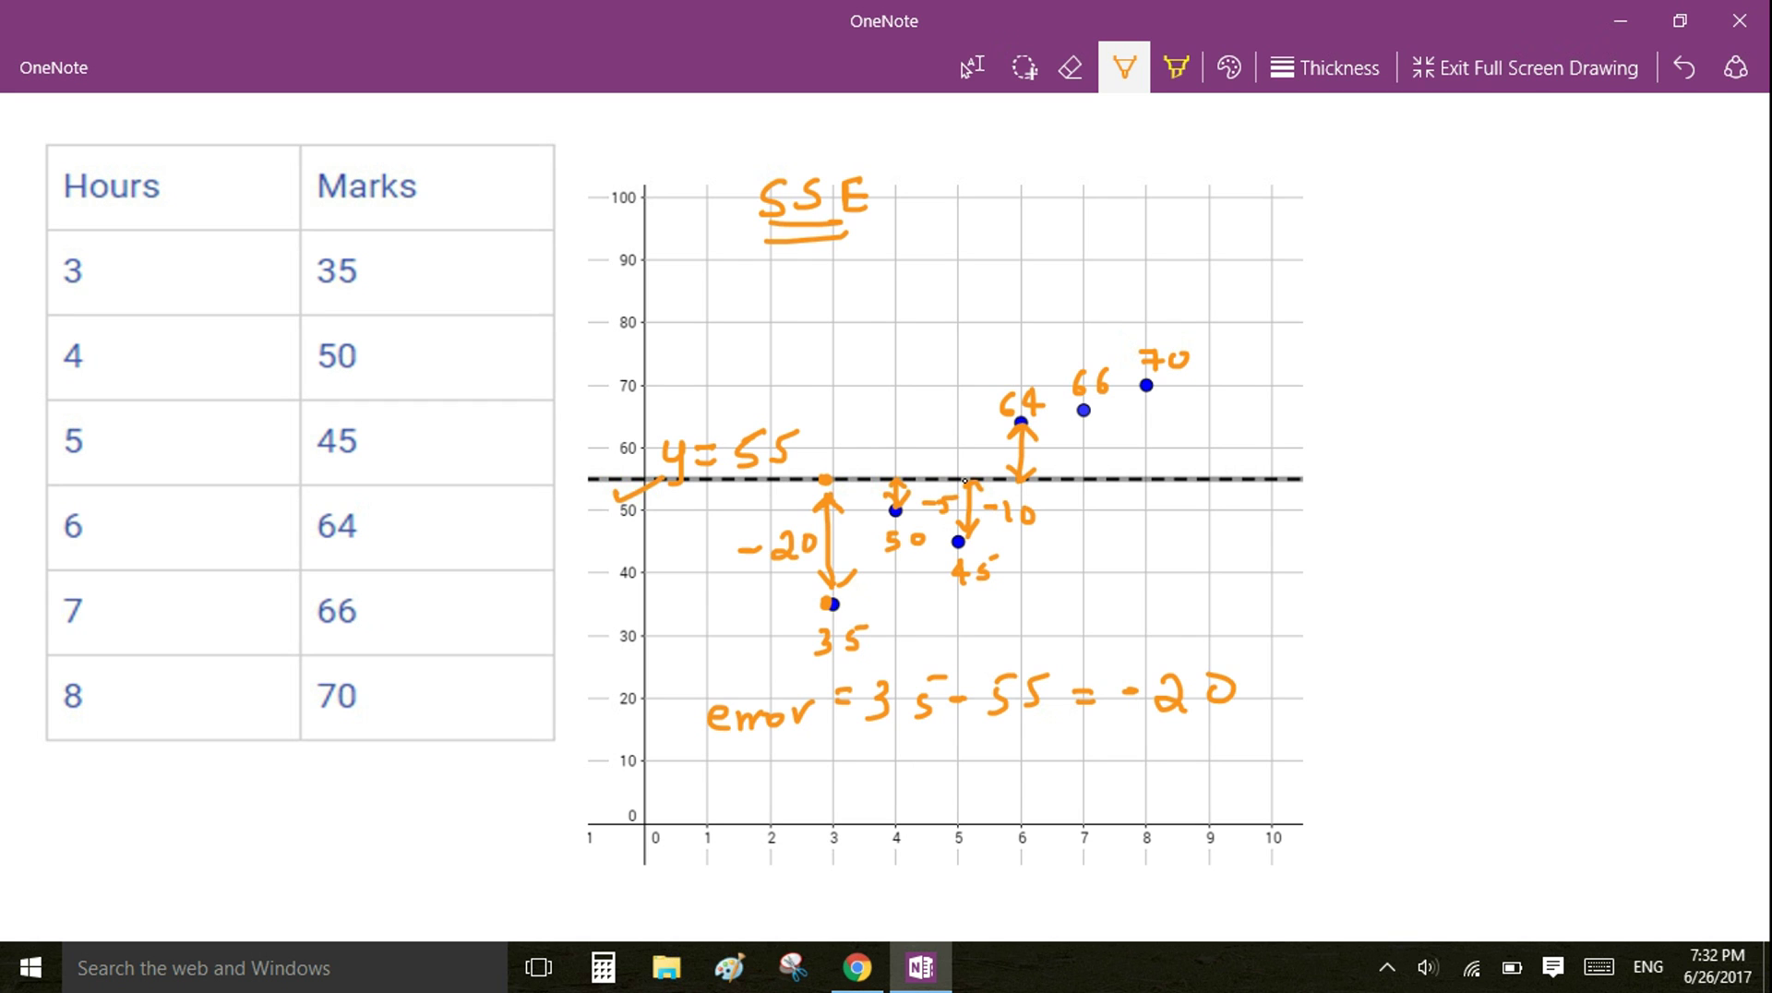
{"action": "mouse_move", "coordinate": [980, 444]}
{"action": "left_mouse_down"}
{"action": "mouse_move", "coordinate": [979, 470]}
{"action": "mouse_move", "coordinate": [993, 458]}
{"action": "left_mouse_up"}
{"action": "left_click_drag", "start_coordinate": [1009, 444], "coordinate": [1003, 468]}
{"action": "mouse_move", "coordinate": [1086, 420]}
{"action": "left_mouse_down"}
{"action": "mouse_move", "coordinate": [1090, 475]}
{"action": "mouse_move", "coordinate": [1106, 467]}
{"action": "mouse_move", "coordinate": [1090, 415]}
{"action": "mouse_move", "coordinate": [1112, 459]}
{"action": "mouse_move", "coordinate": [1127, 452]}
{"action": "left_mouse_up"}
{"action": "left_click_drag", "start_coordinate": [1134, 446], "coordinate": [1133, 461]}
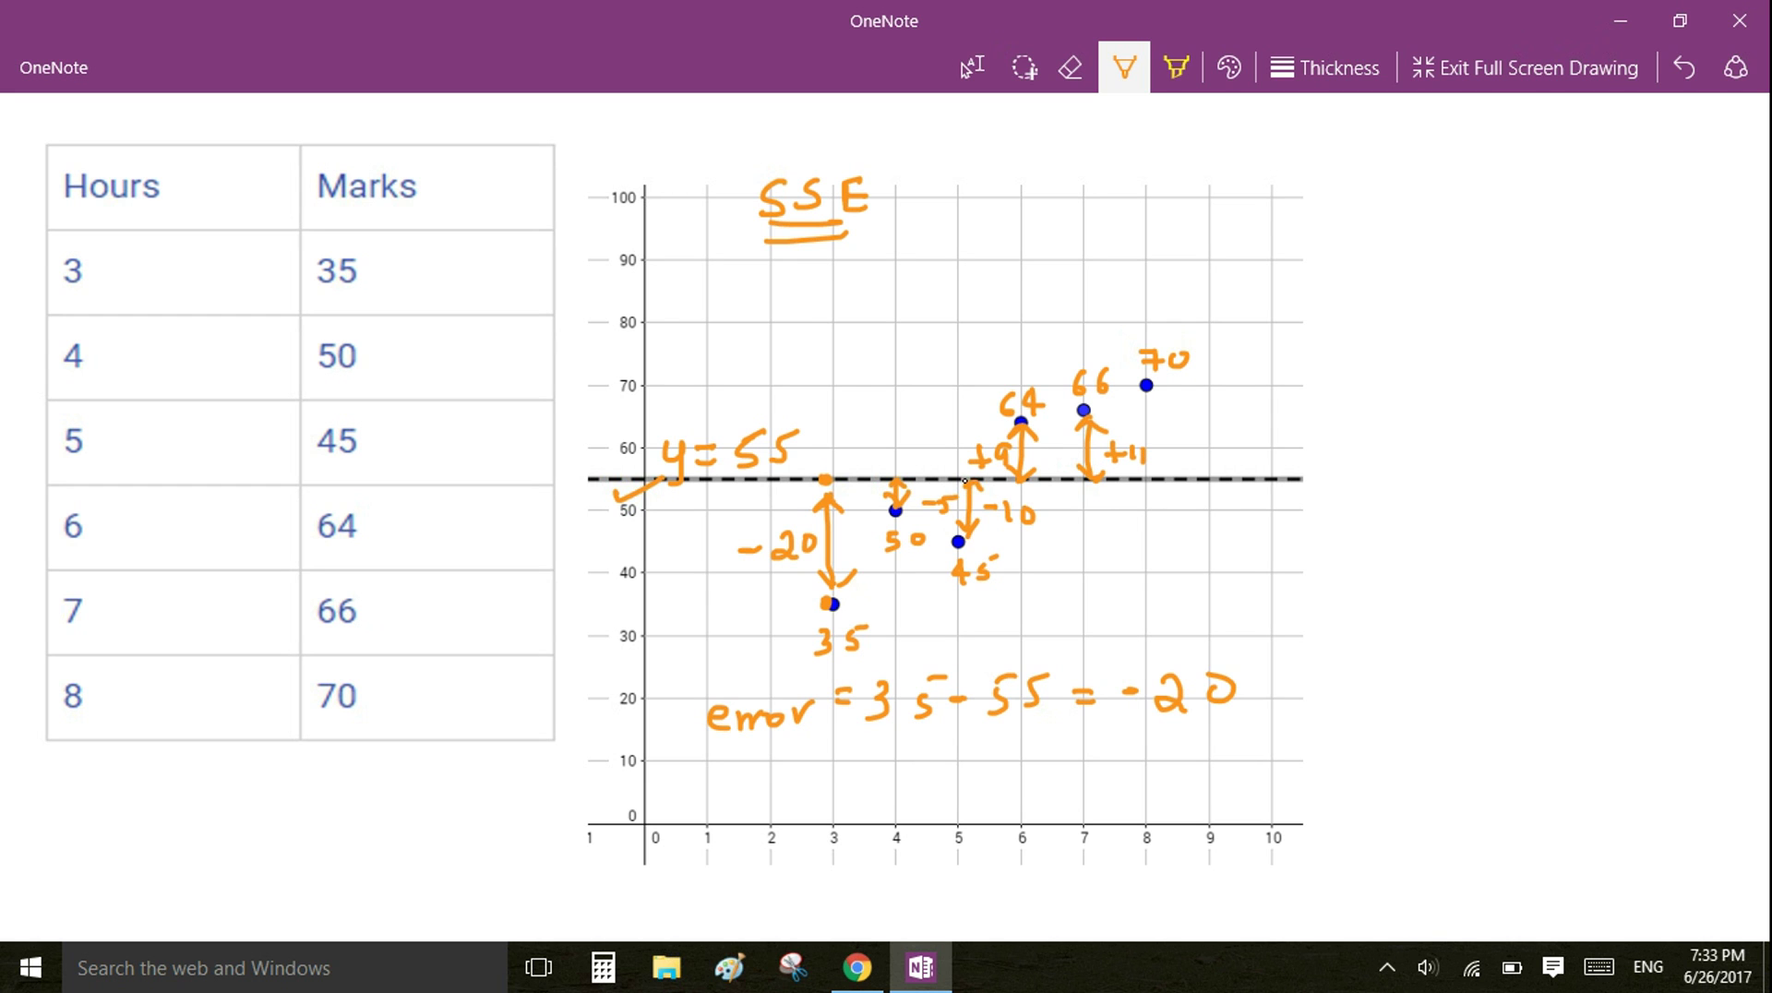
Draw the error arrow from point 70 to the line, label it +15, and bracket 'error'
{"action": "mouse_move", "coordinate": [1167, 400]}
{"action": "left_mouse_down"}
{"action": "mouse_move", "coordinate": [1170, 473]}
{"action": "mouse_move", "coordinate": [1169, 399]}
{"action": "left_mouse_up"}
{"action": "left_click_drag", "start_coordinate": [1156, 464], "coordinate": [1169, 477]}
{"action": "left_click_drag", "start_coordinate": [1183, 461], "coordinate": [1170, 476]}
{"action": "left_click_drag", "start_coordinate": [1205, 418], "coordinate": [1217, 439]}
{"action": "left_click_drag", "start_coordinate": [1226, 421], "coordinate": [1237, 452]}
{"action": "left_click_drag", "start_coordinate": [1248, 427], "coordinate": [1261, 420]}
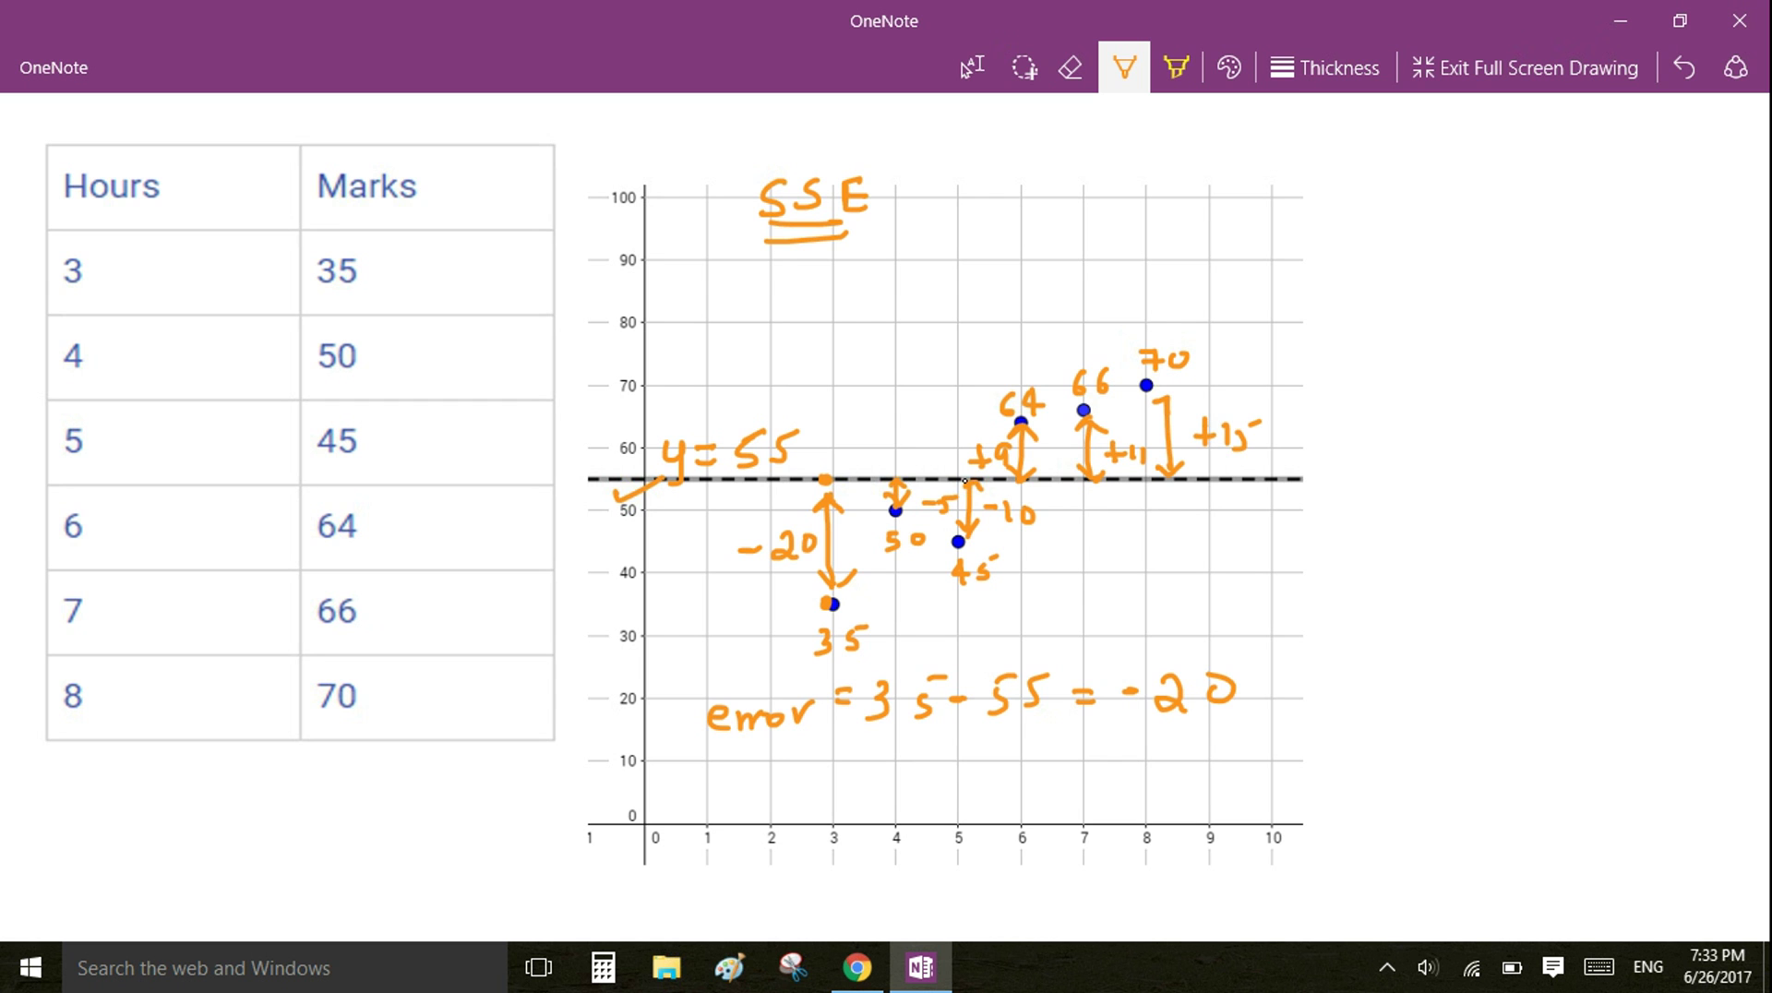
{"action": "scroll", "coordinate": [965, 480], "scroll_direction": "down", "scroll_amount": 1}
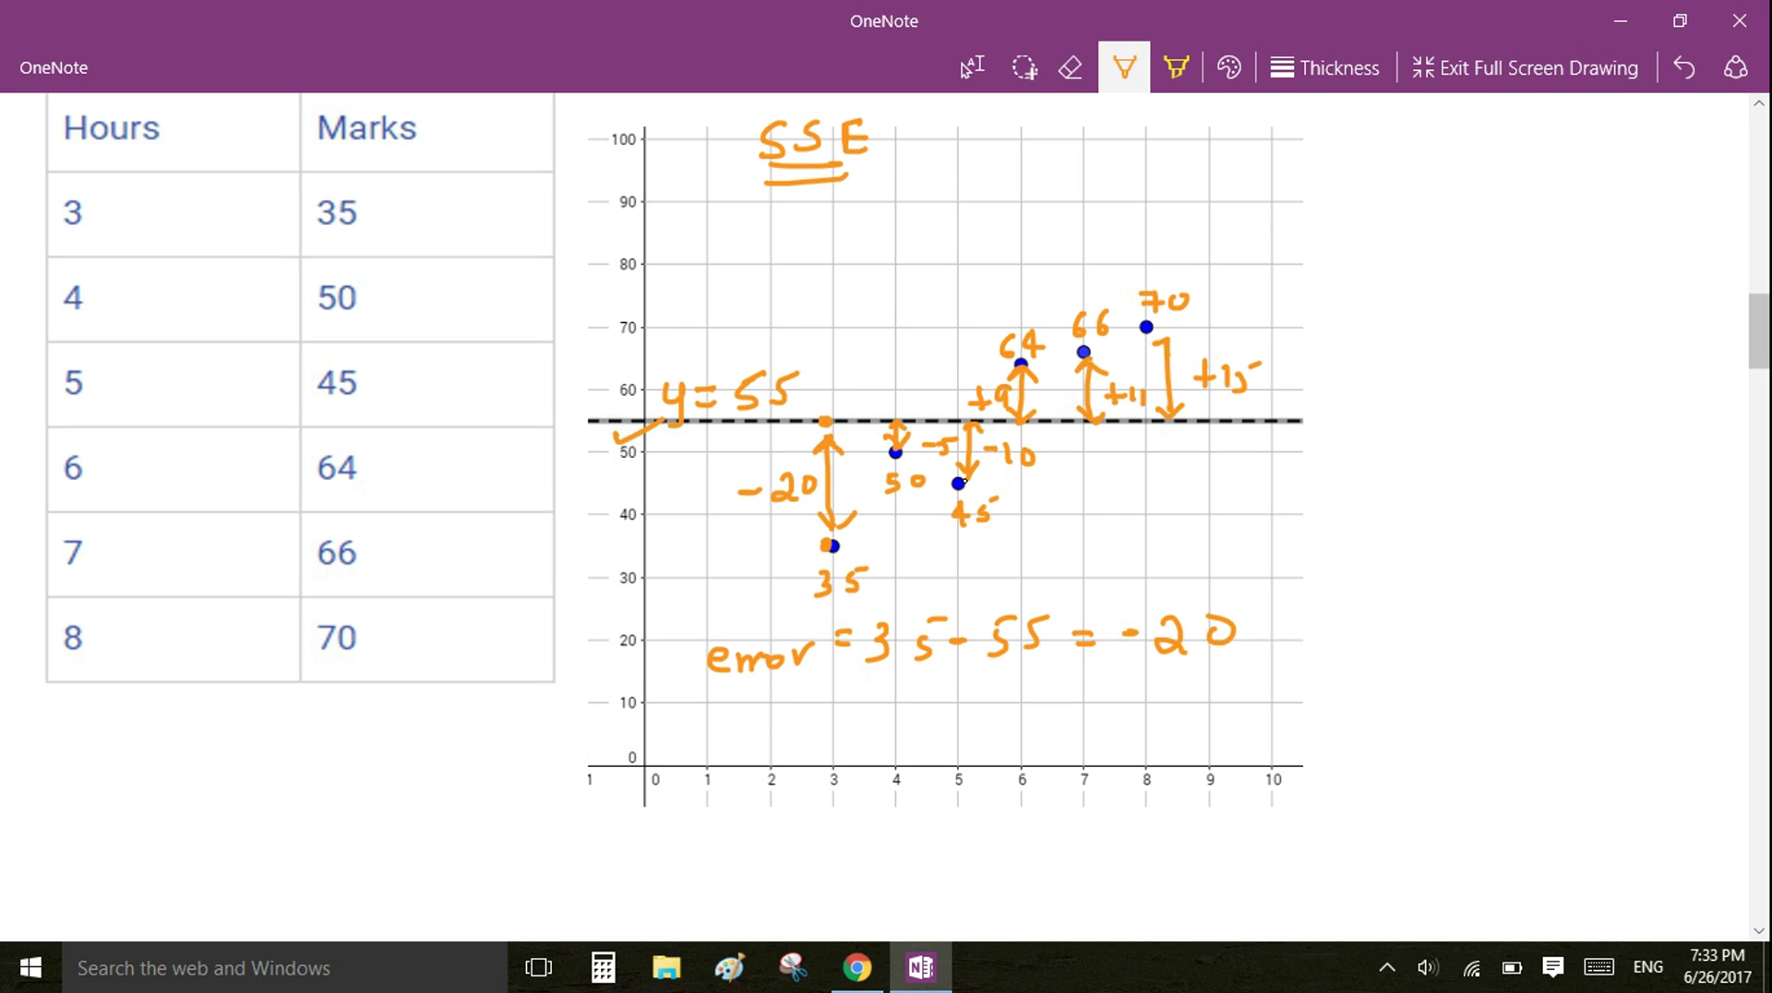
{"action": "mouse_move", "coordinate": [715, 635]}
{"action": "left_mouse_down"}
{"action": "mouse_move", "coordinate": [685, 660]}
{"action": "mouse_move", "coordinate": [729, 679]}
{"action": "left_mouse_up"}
Wrap -20 as (−20)² and write error² = 400 below it, underlined
{"action": "mouse_move", "coordinate": [791, 629]}
{"action": "left_mouse_down"}
{"action": "mouse_move", "coordinate": [812, 681]}
{"action": "mouse_move", "coordinate": [812, 633]}
{"action": "mouse_move", "coordinate": [833, 633]}
{"action": "left_mouse_up"}
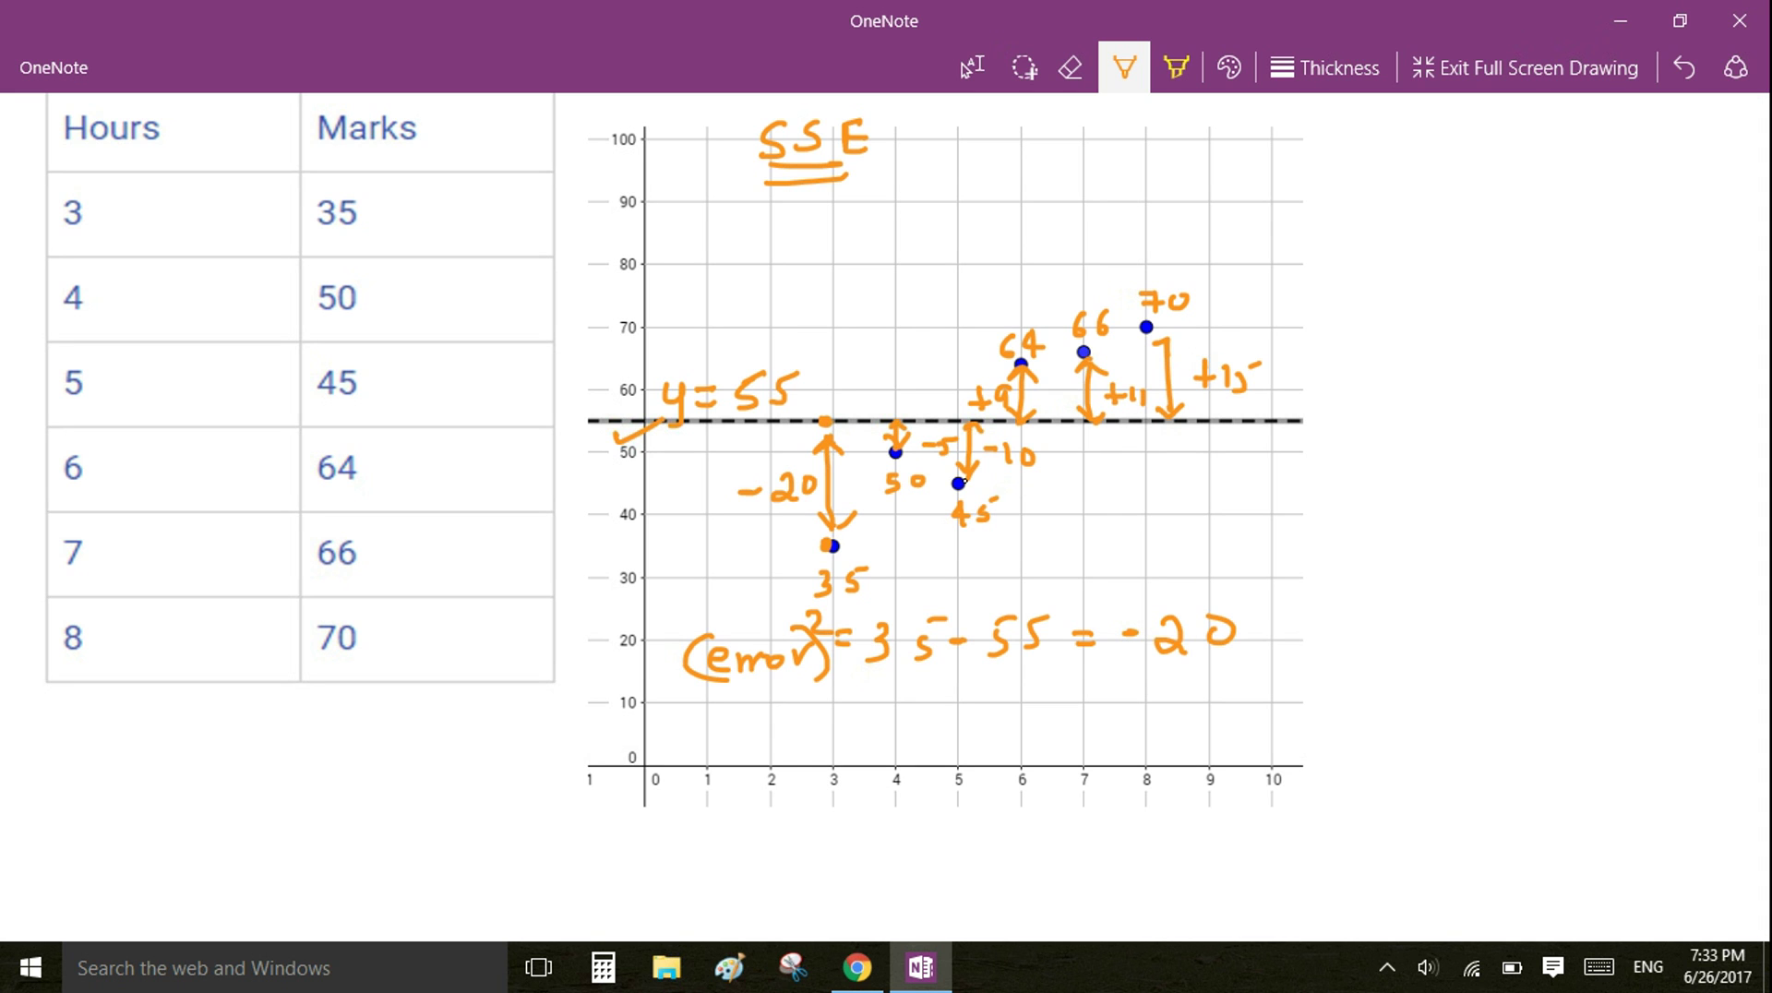
{"action": "left_click_drag", "start_coordinate": [1120, 611], "coordinate": [1149, 663]}
{"action": "mouse_move", "coordinate": [1229, 598]}
{"action": "left_mouse_down"}
{"action": "mouse_move", "coordinate": [1231, 655]}
{"action": "mouse_move", "coordinate": [1279, 613]}
{"action": "left_mouse_up"}
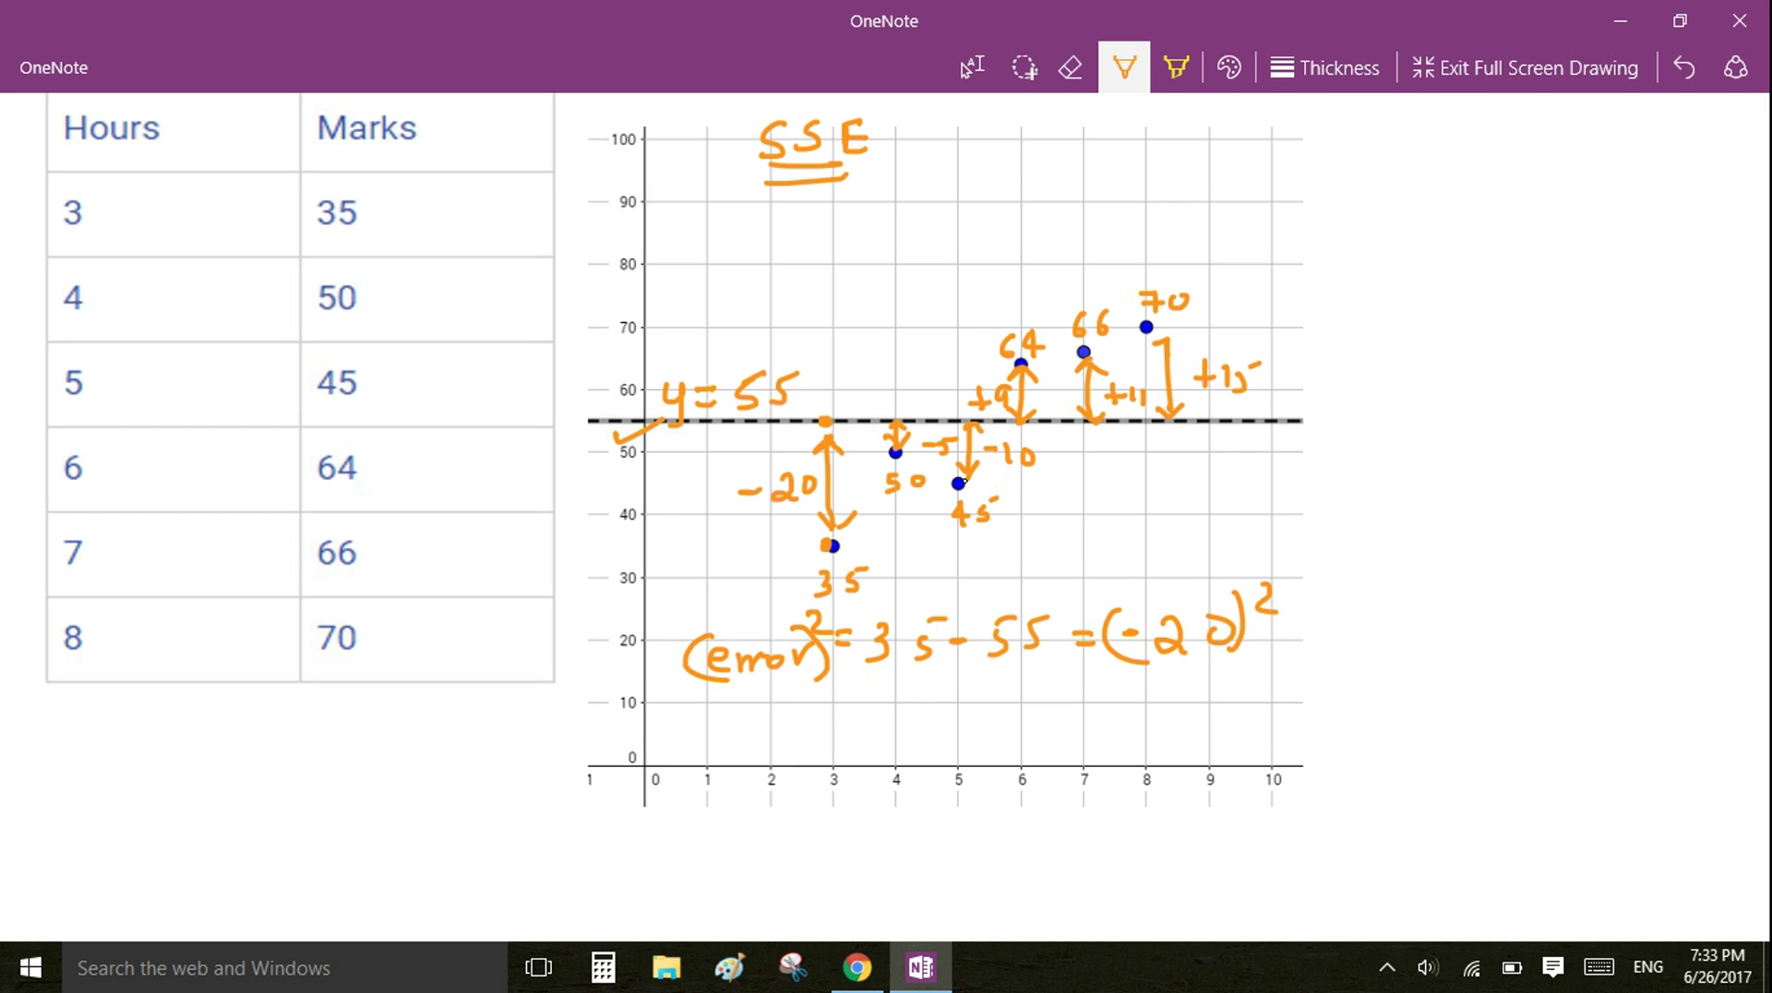
{"action": "left_click_drag", "start_coordinate": [778, 736], "coordinate": [799, 748]}
{"action": "left_click_drag", "start_coordinate": [811, 745], "coordinate": [842, 727]}
{"action": "left_click_drag", "start_coordinate": [859, 726], "coordinate": [896, 722]}
{"action": "left_click_drag", "start_coordinate": [904, 701], "coordinate": [971, 712]}
{"action": "mouse_move", "coordinate": [952, 721]}
{"action": "left_mouse_down"}
{"action": "mouse_move", "coordinate": [1007, 703]}
{"action": "mouse_move", "coordinate": [1034, 723]}
{"action": "mouse_move", "coordinate": [1021, 736]}
{"action": "mouse_move", "coordinate": [1068, 718]}
{"action": "left_mouse_up"}
{"action": "left_click_drag", "start_coordinate": [1104, 715], "coordinate": [1101, 717]}
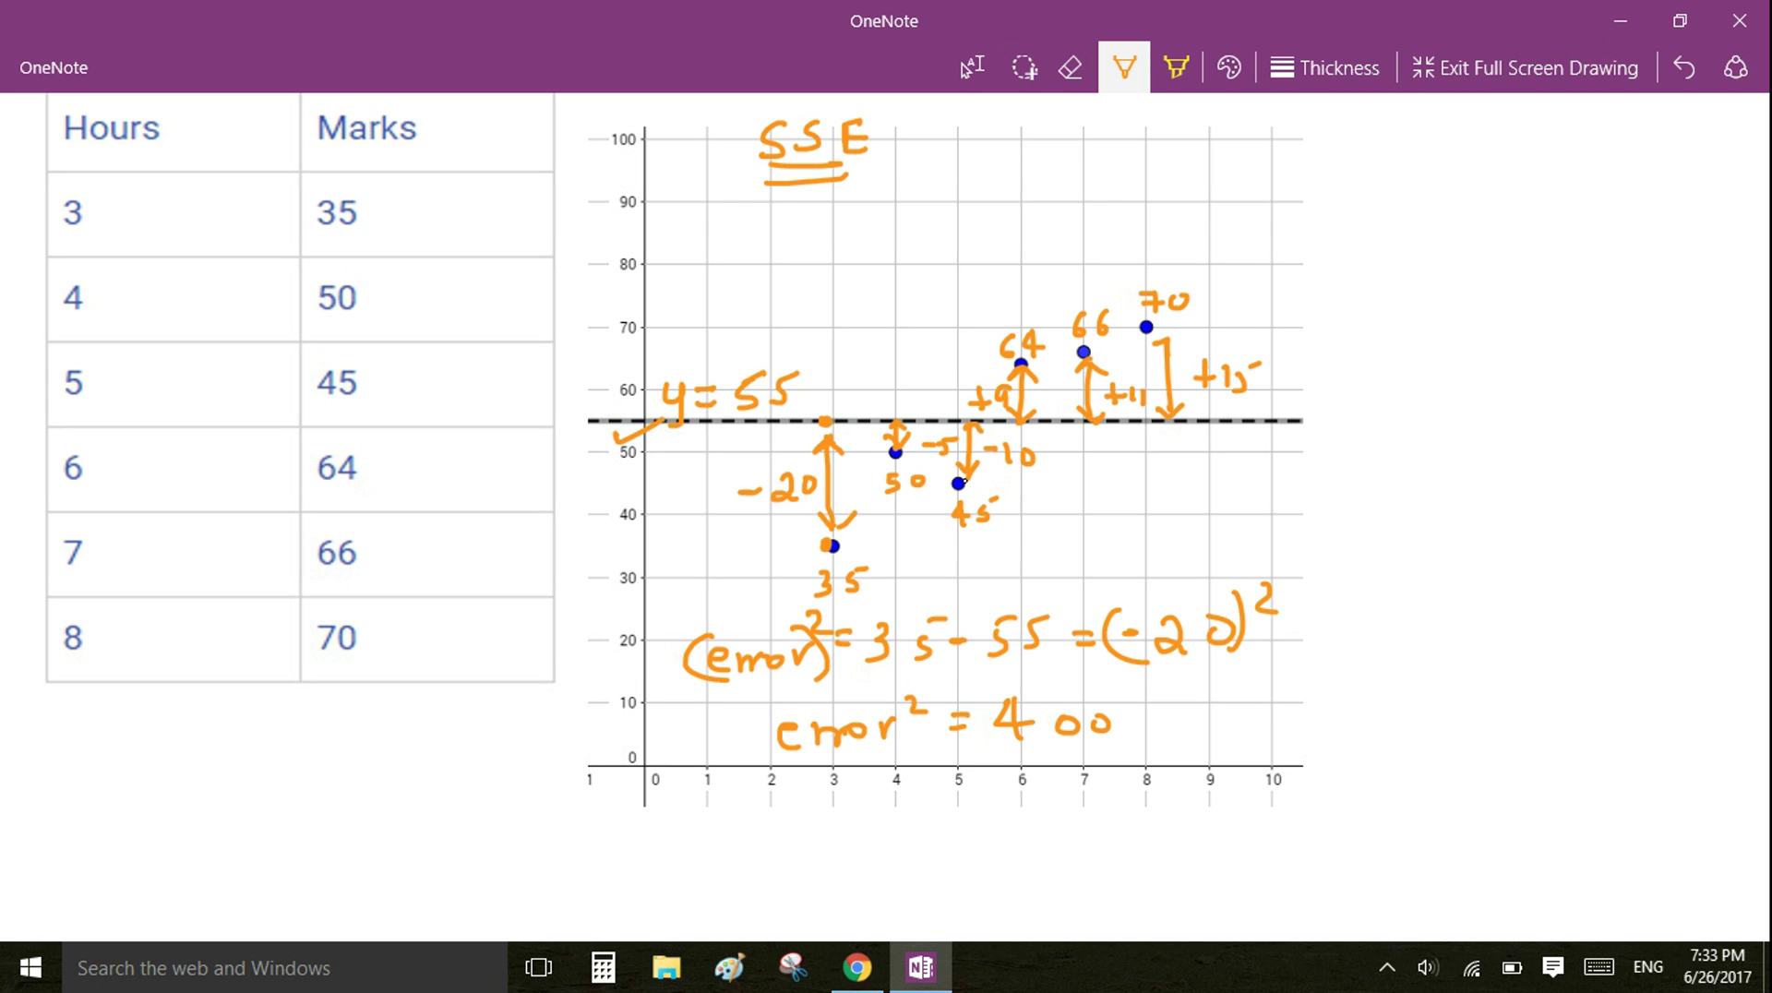
{"action": "left_click_drag", "start_coordinate": [969, 766], "coordinate": [1026, 749]}
{"action": "left_click_drag", "start_coordinate": [986, 787], "coordinate": [1042, 766]}
Mark the -20 and -5 deviations on the graph as squared
{"action": "mouse_move", "coordinate": [731, 465]}
{"action": "left_mouse_down"}
{"action": "mouse_move", "coordinate": [763, 515]}
{"action": "mouse_move", "coordinate": [824, 503]}
{"action": "left_mouse_up"}
{"action": "left_click_drag", "start_coordinate": [851, 468], "coordinate": [895, 496]}
{"action": "mouse_move", "coordinate": [923, 466]}
{"action": "left_mouse_down"}
{"action": "mouse_move", "coordinate": [918, 491]}
{"action": "mouse_move", "coordinate": [949, 478]}
{"action": "mouse_move", "coordinate": [929, 463]}
{"action": "left_mouse_up"}
{"action": "mouse_move", "coordinate": [958, 434]}
{"action": "left_mouse_down"}
{"action": "mouse_move", "coordinate": [964, 464]}
{"action": "mouse_move", "coordinate": [984, 448]}
{"action": "left_mouse_up"}
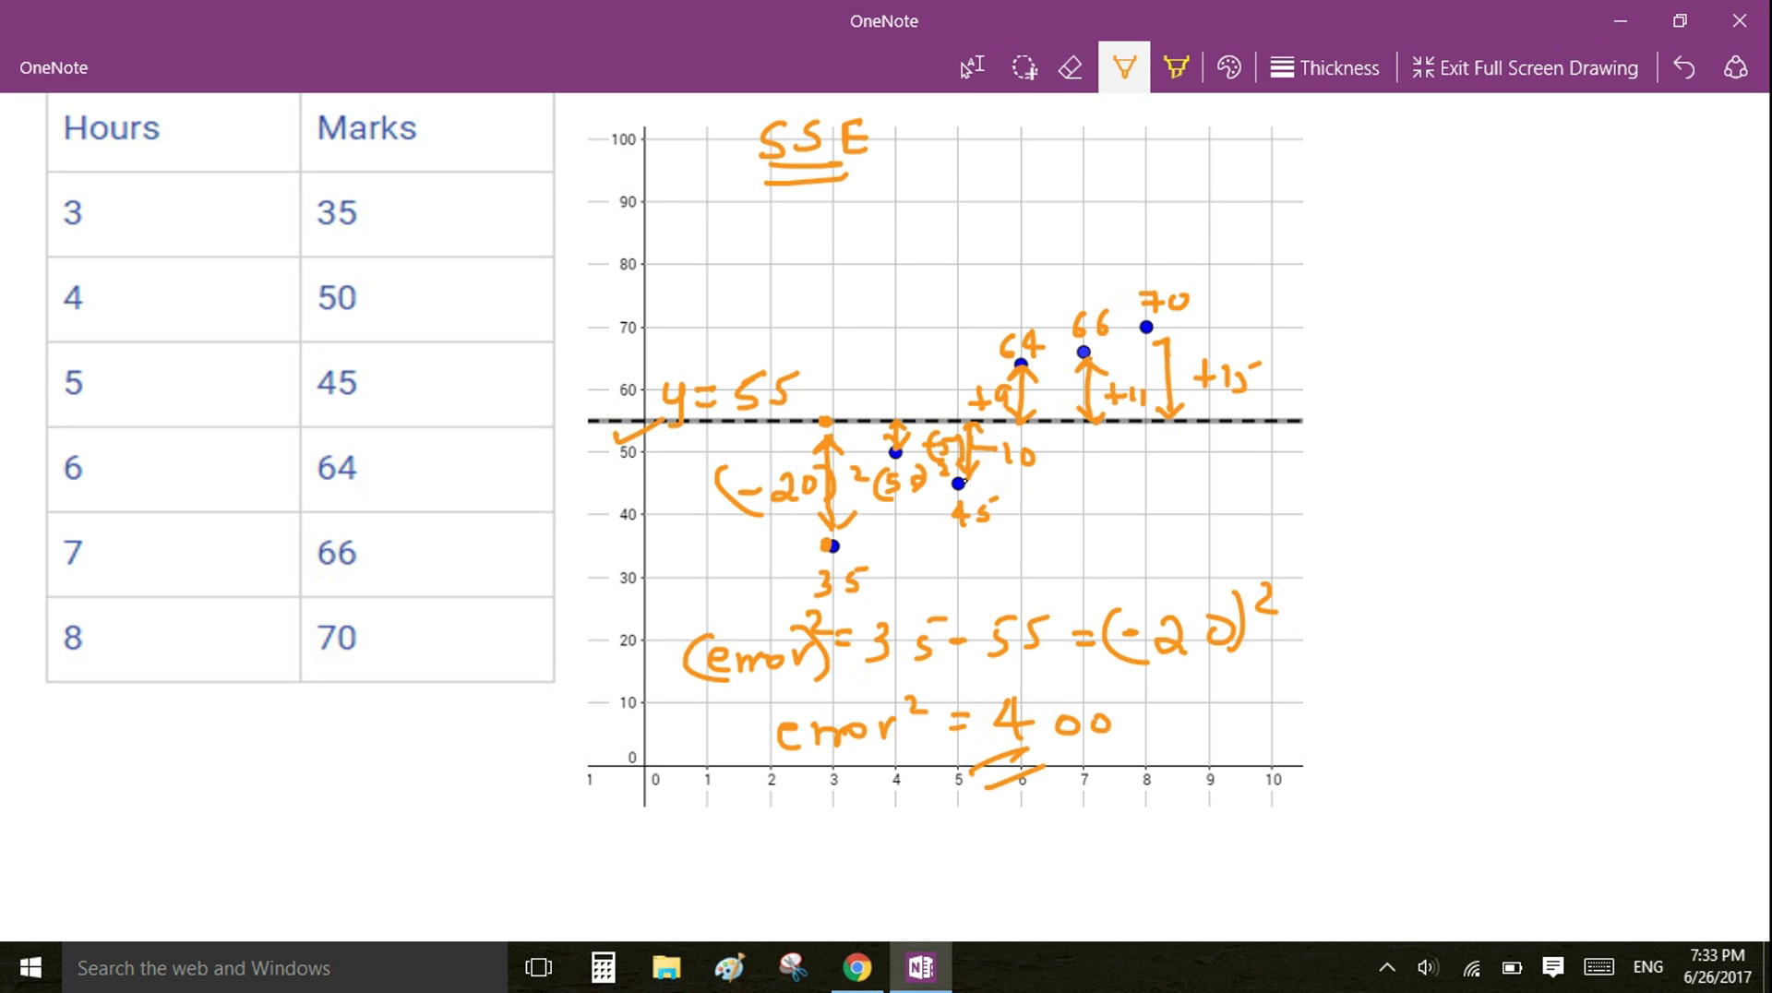
{"action": "scroll", "coordinate": [963, 482], "scroll_direction": "down", "scroll_amount": 10}
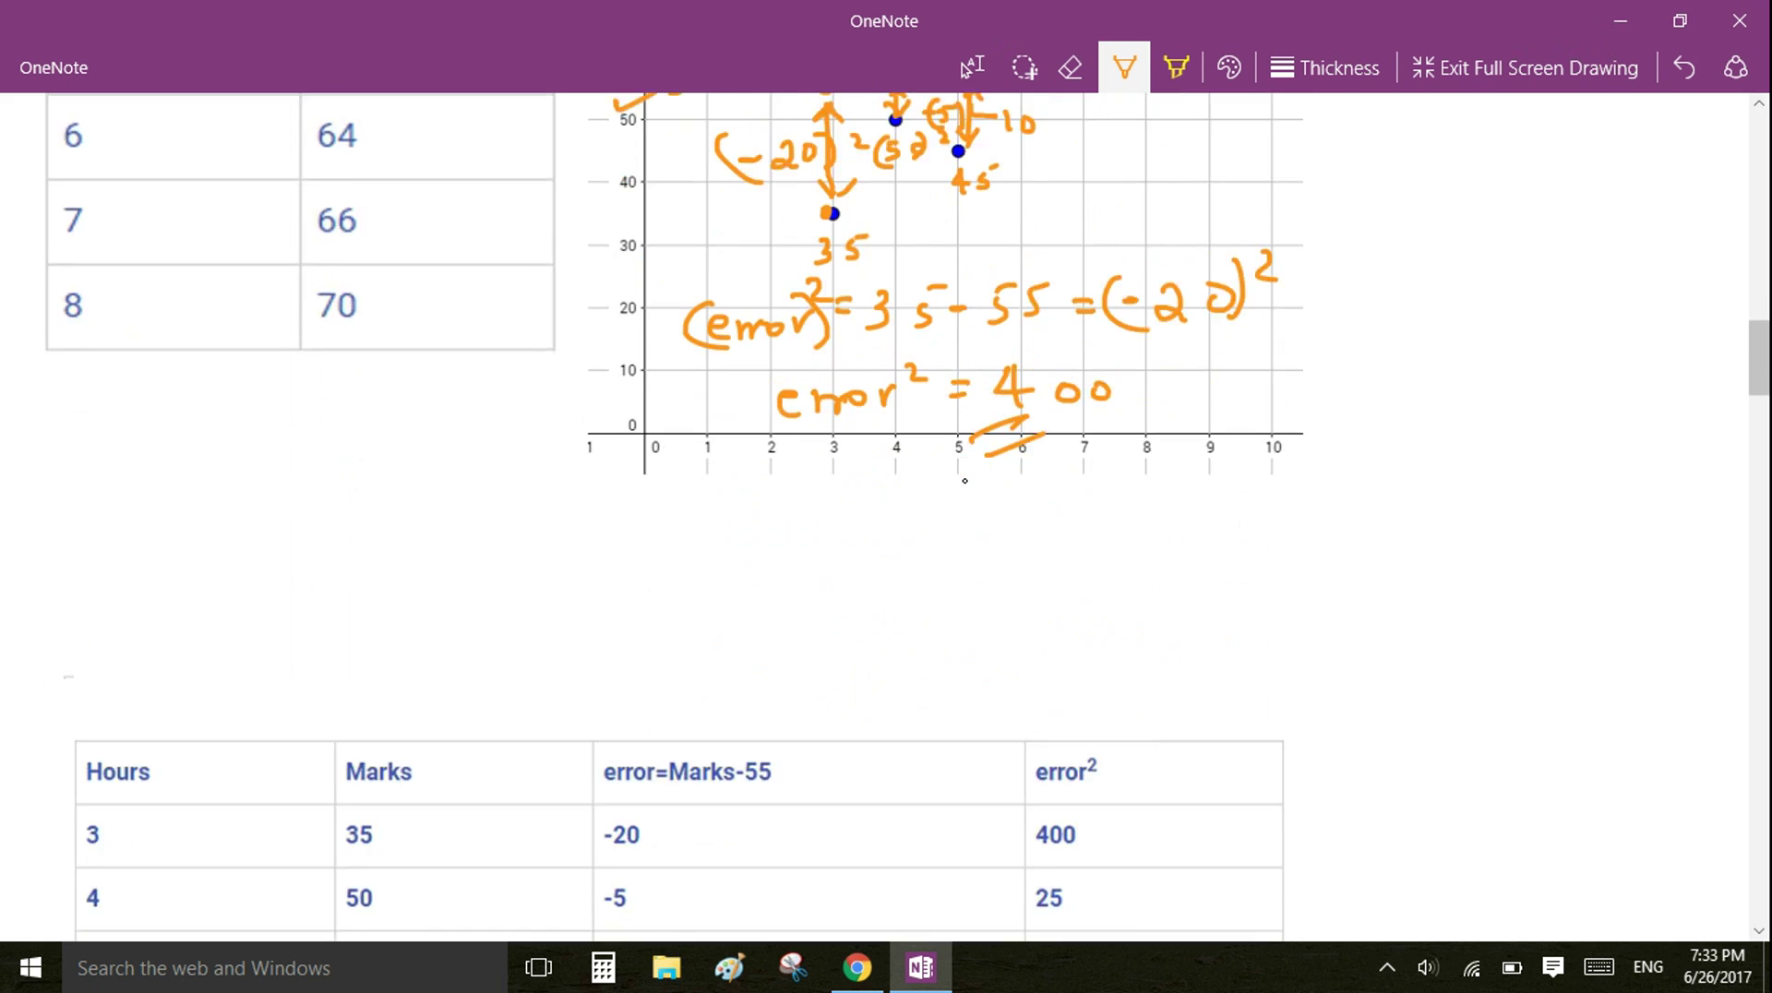
Tick each error² value, loop the 400–225 column and circle the SSE=952 total
{"action": "scroll", "coordinate": [965, 481], "scroll_direction": "up", "scroll_amount": 2}
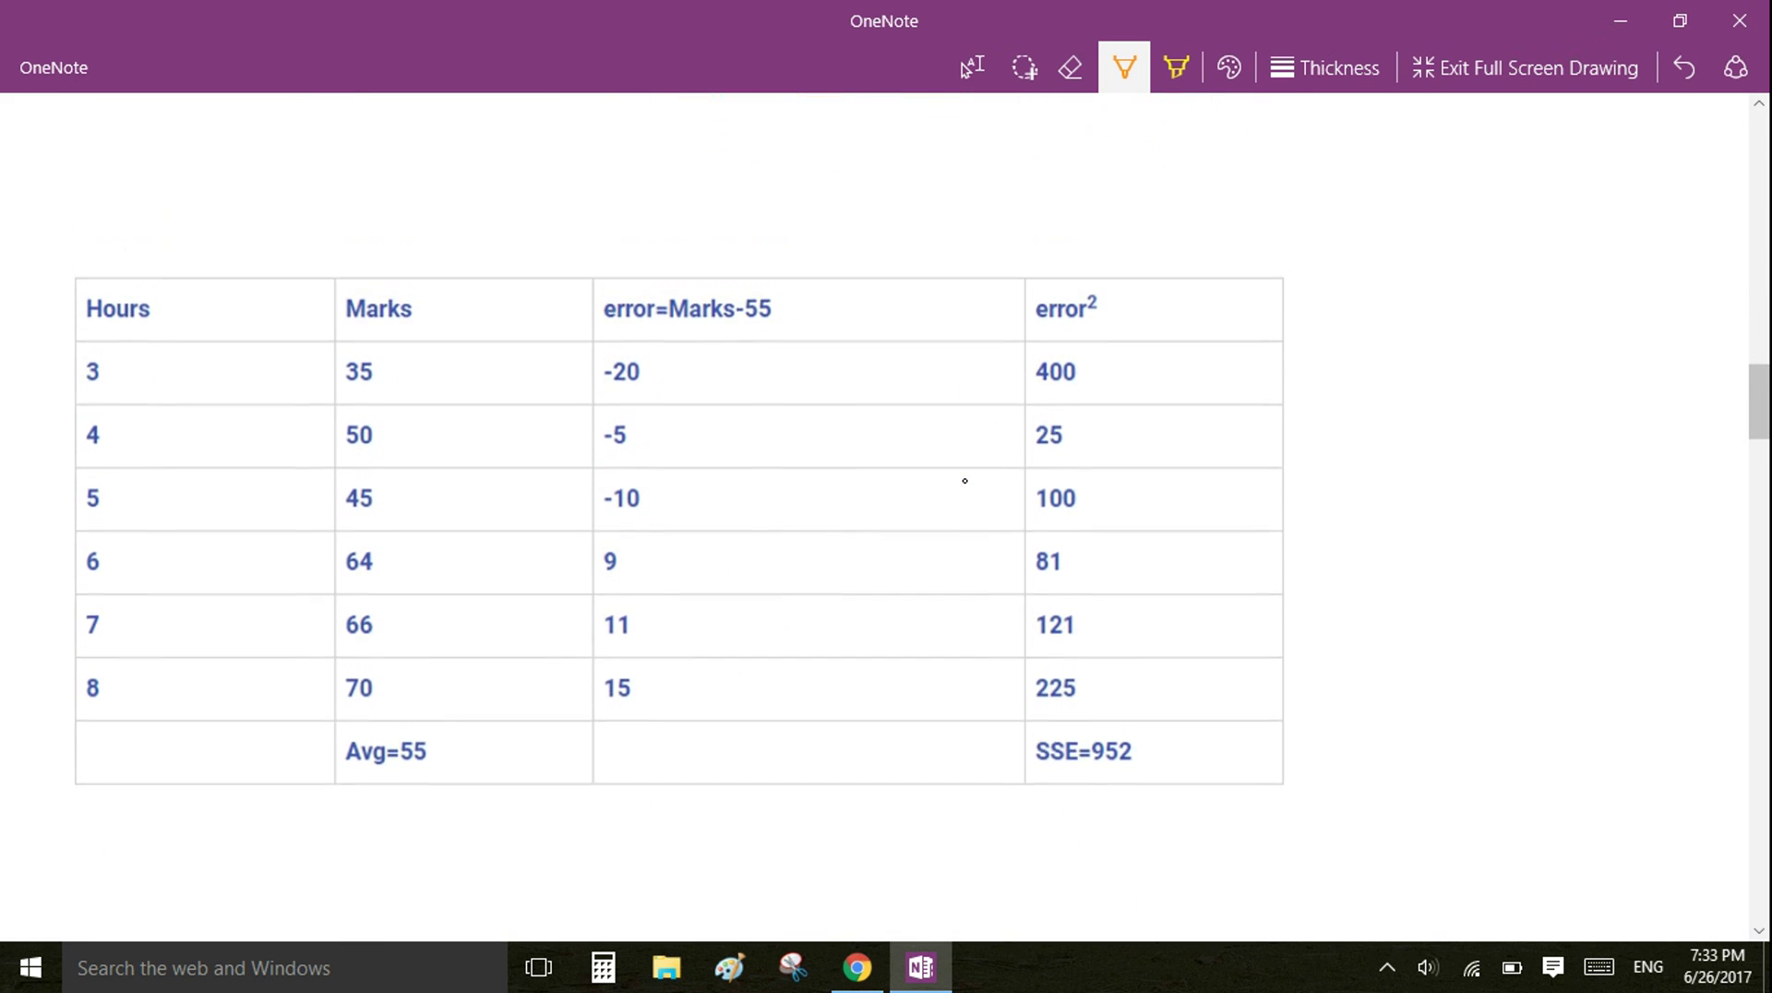
{"action": "left_click_drag", "start_coordinate": [1099, 378], "coordinate": [1136, 389]}
{"action": "left_click_drag", "start_coordinate": [1102, 444], "coordinate": [1129, 440]}
{"action": "left_click_drag", "start_coordinate": [1092, 513], "coordinate": [1125, 503]}
{"action": "left_click_drag", "start_coordinate": [1088, 572], "coordinate": [1122, 561]}
{"action": "left_click_drag", "start_coordinate": [1099, 635], "coordinate": [1132, 632]}
{"action": "left_click_drag", "start_coordinate": [1088, 697], "coordinate": [1117, 685]}
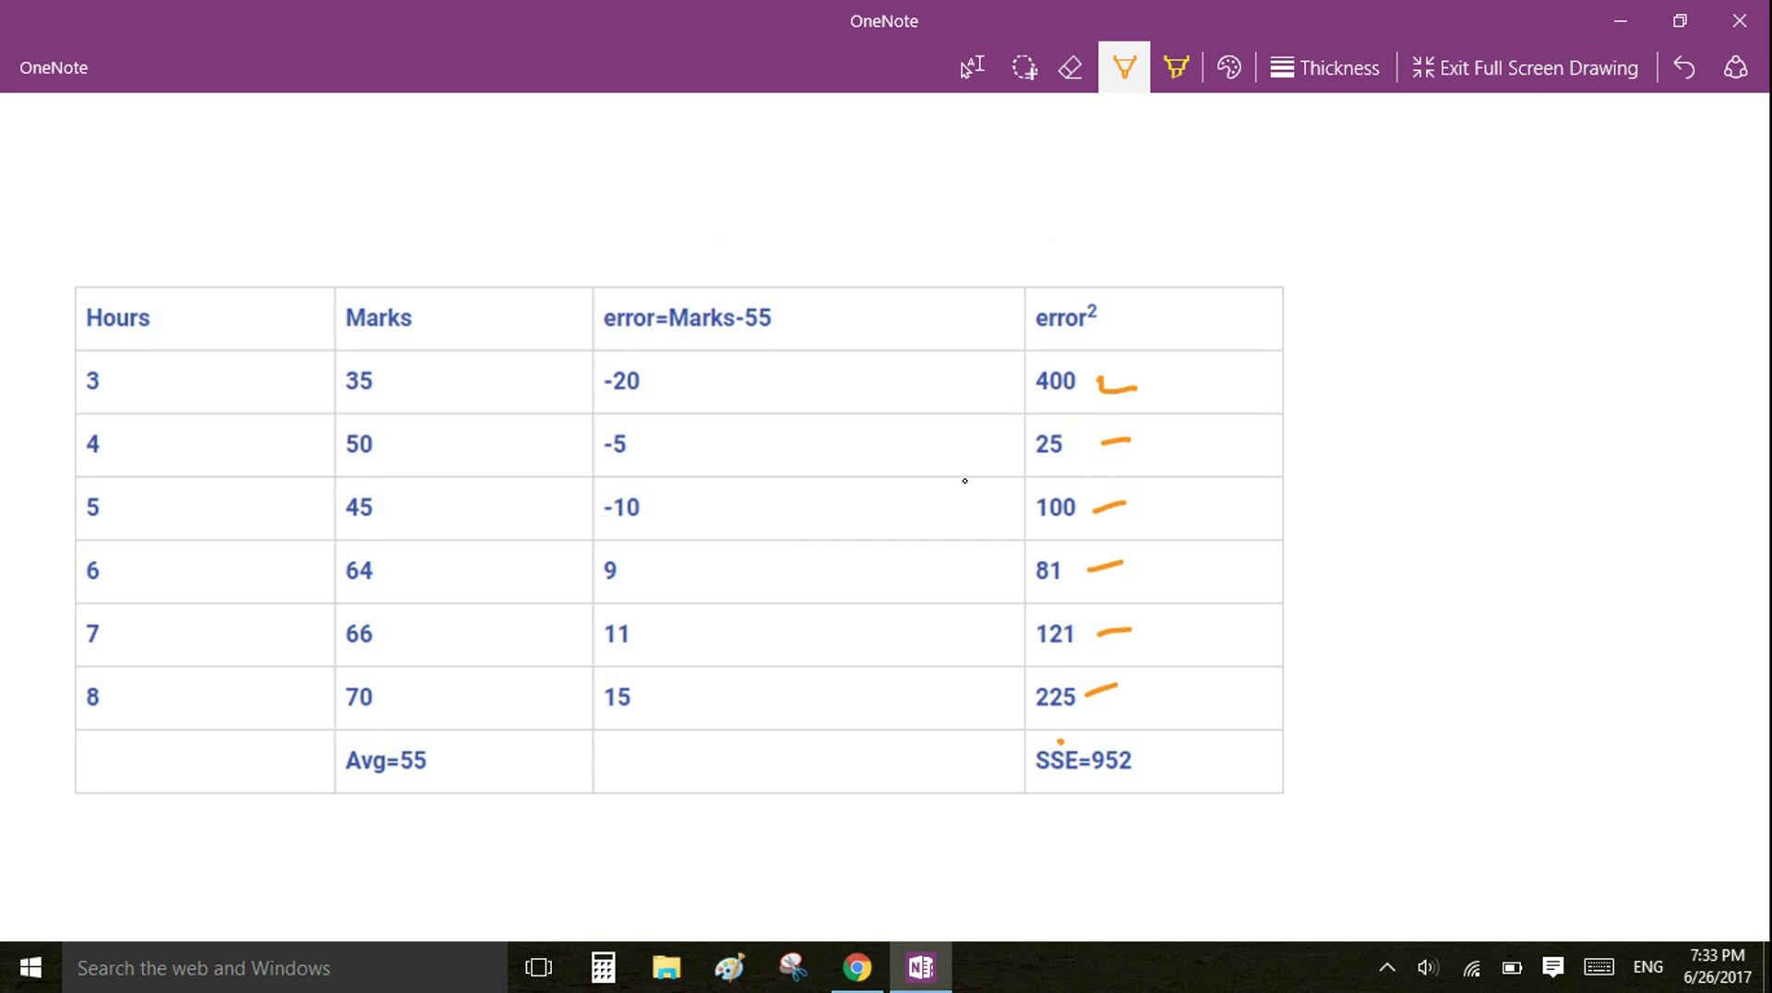
{"action": "mouse_move", "coordinate": [1078, 358]}
{"action": "left_mouse_down"}
{"action": "mouse_move", "coordinate": [1023, 373]}
{"action": "mouse_move", "coordinate": [999, 486]}
{"action": "mouse_move", "coordinate": [994, 646]}
{"action": "mouse_move", "coordinate": [1063, 724]}
{"action": "mouse_move", "coordinate": [1157, 602]}
{"action": "mouse_move", "coordinate": [1165, 452]}
{"action": "mouse_move", "coordinate": [1093, 362]}
{"action": "mouse_move", "coordinate": [1041, 367]}
{"action": "left_mouse_up"}
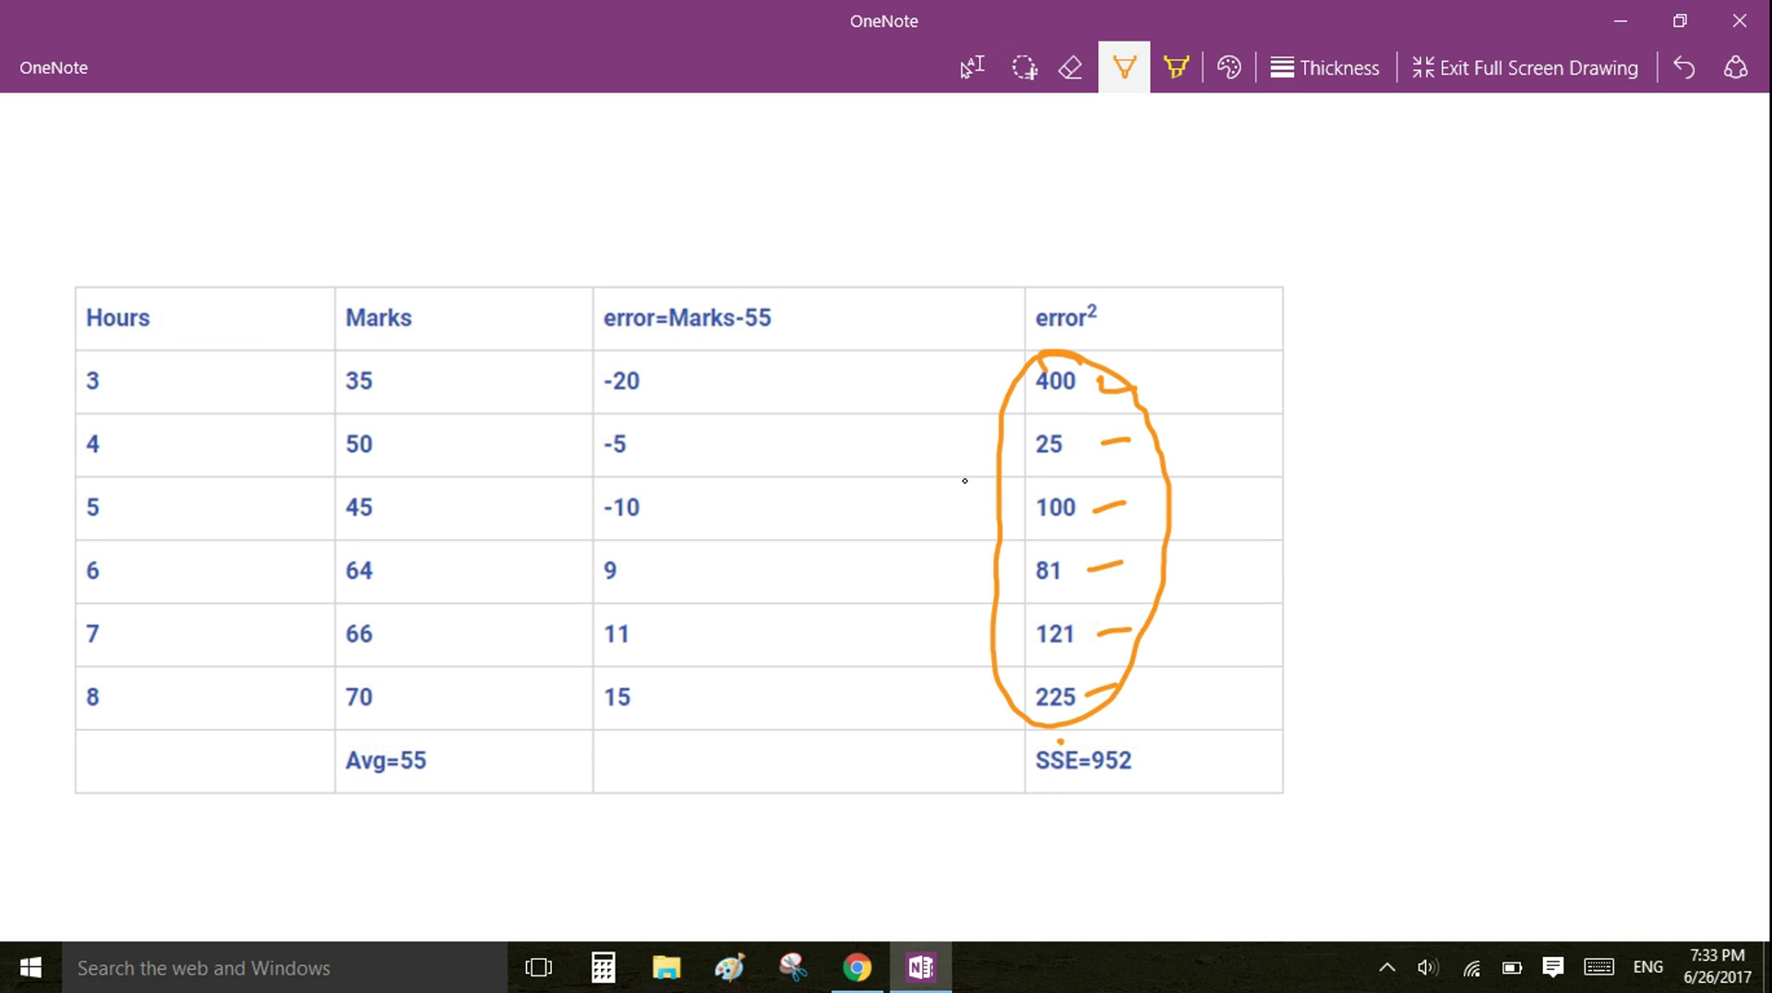
{"action": "mouse_move", "coordinate": [1099, 734]}
{"action": "left_mouse_down"}
{"action": "mouse_move", "coordinate": [1014, 771]}
{"action": "mouse_move", "coordinate": [1163, 768]}
{"action": "mouse_move", "coordinate": [1089, 731]}
{"action": "left_mouse_up"}
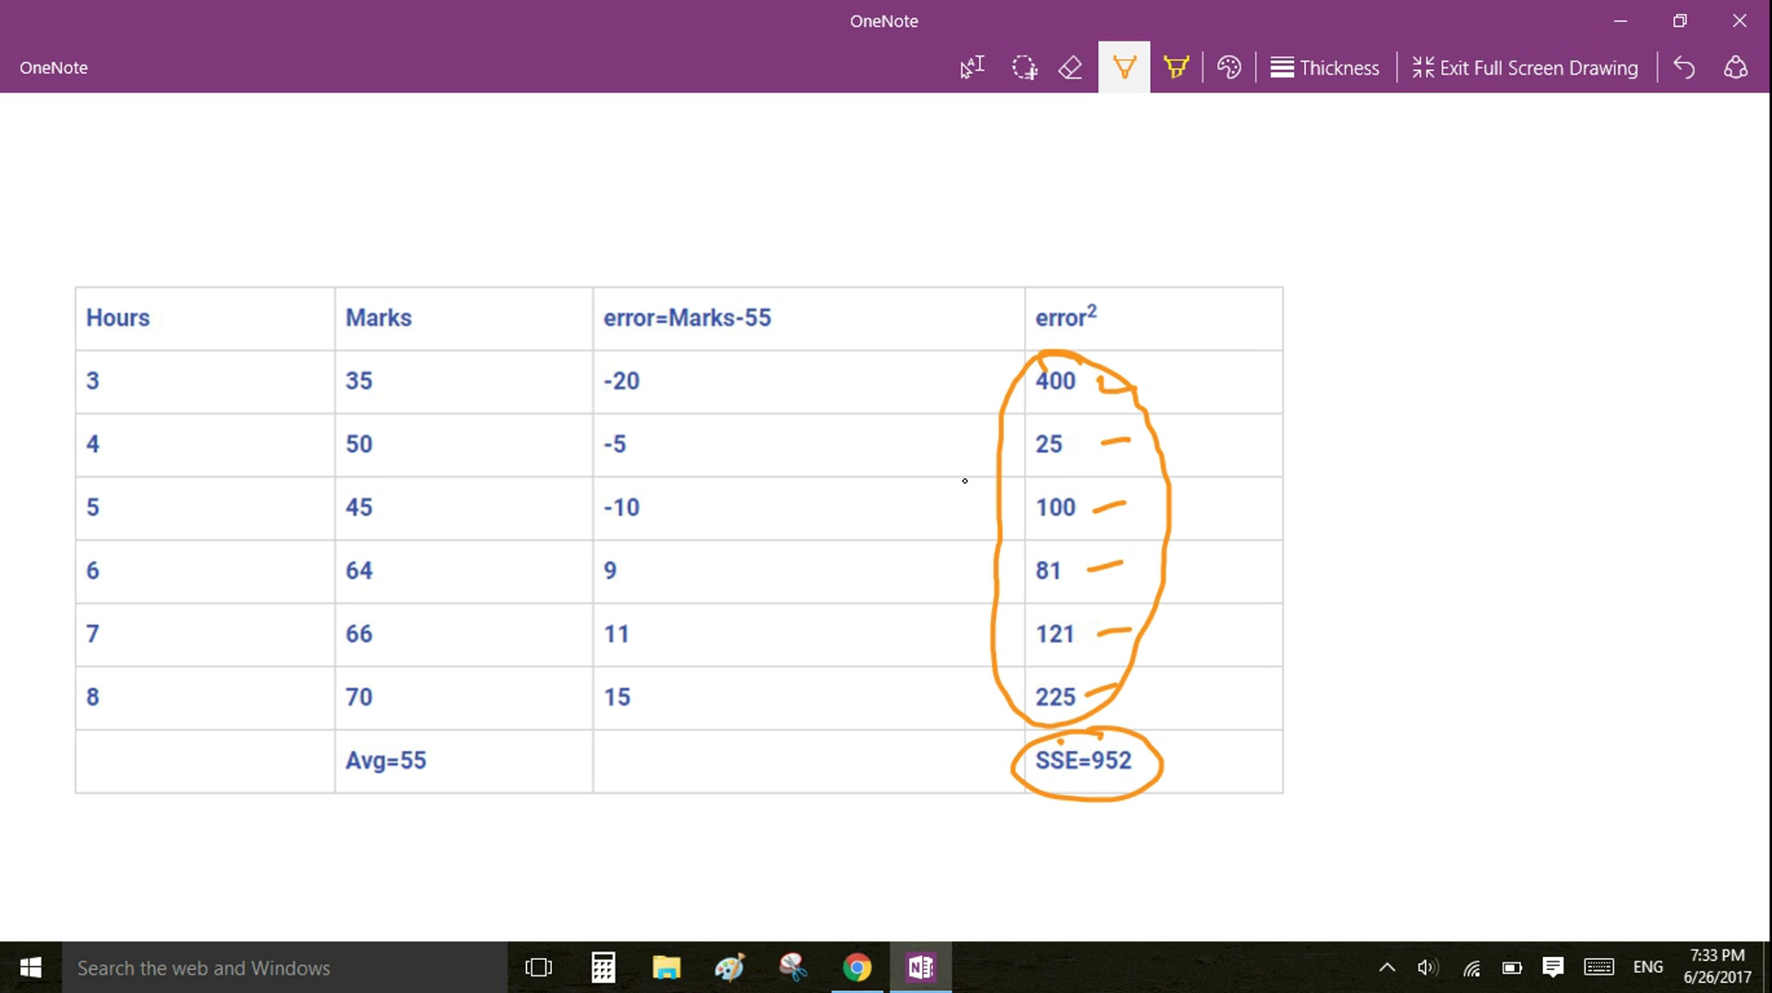
Handwrite SSE = 952 to the right of the table and circle it
{"action": "scroll", "coordinate": [964, 481], "scroll_direction": "down", "scroll_amount": 1}
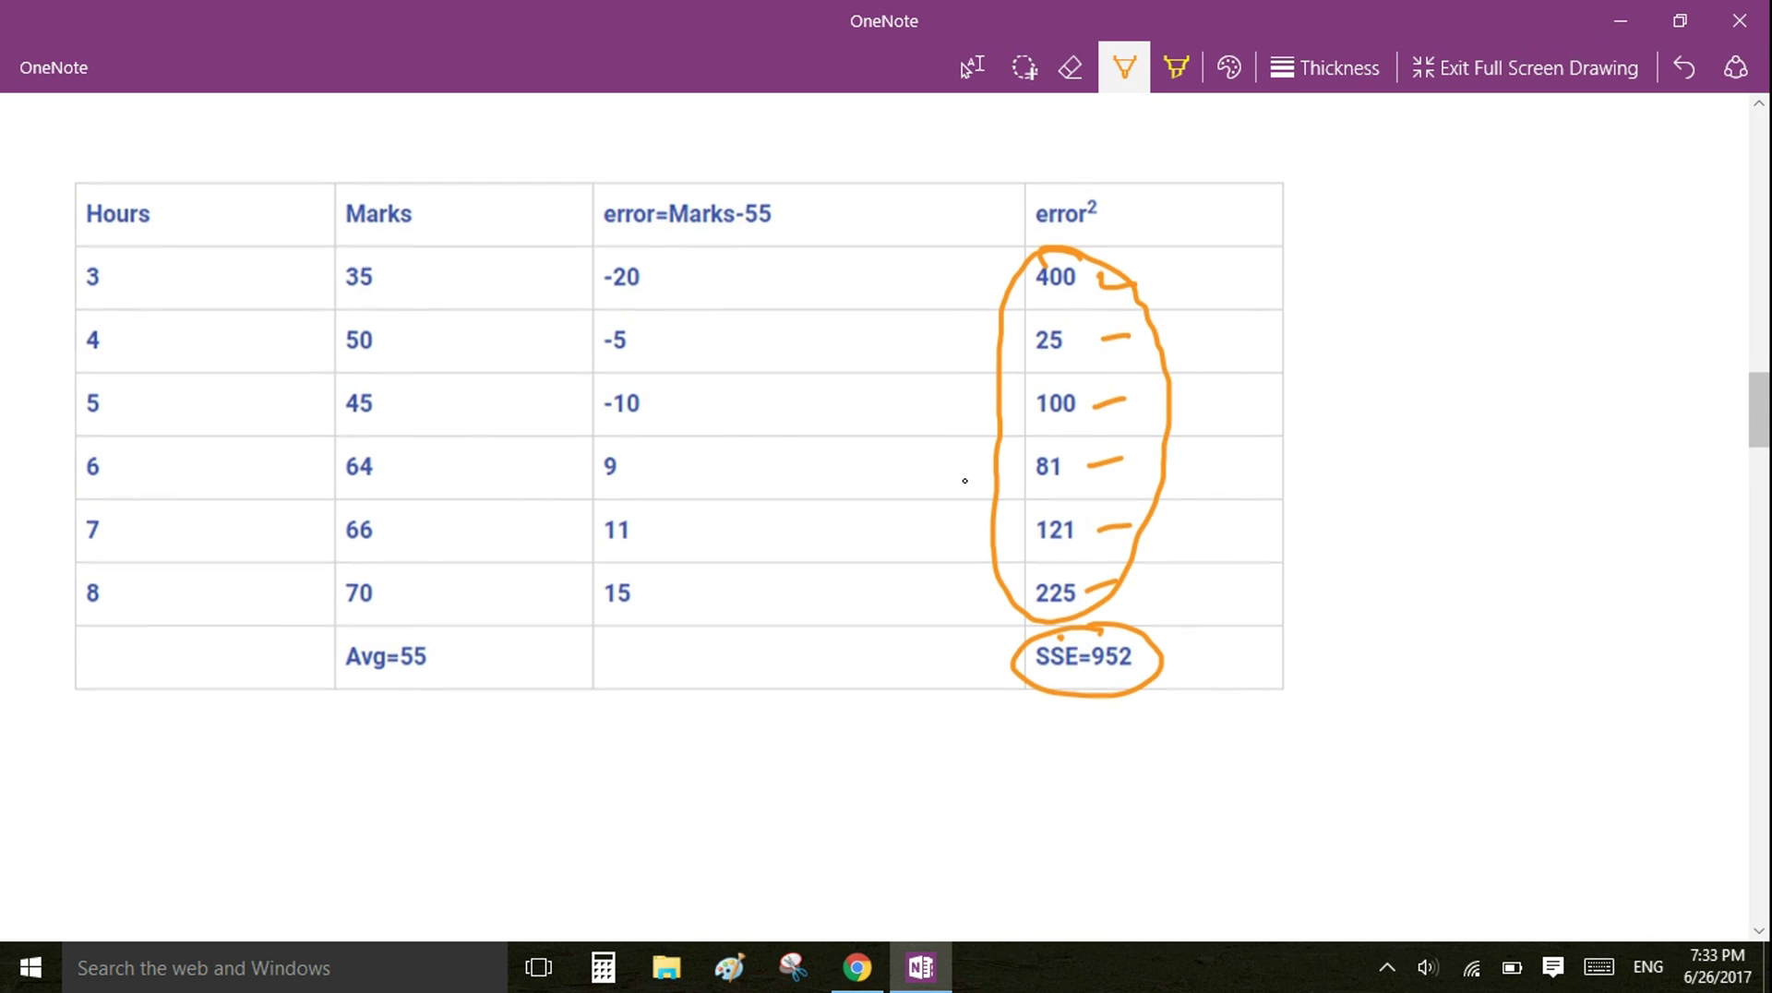
{"action": "mouse_move", "coordinate": [1335, 464]}
{"action": "left_mouse_down"}
{"action": "mouse_move", "coordinate": [1306, 496]}
{"action": "mouse_move", "coordinate": [1348, 492]}
{"action": "left_mouse_up"}
{"action": "mouse_move", "coordinate": [1382, 471]}
{"action": "left_mouse_down"}
{"action": "mouse_move", "coordinate": [1383, 487]}
{"action": "mouse_move", "coordinate": [1408, 458]}
{"action": "left_mouse_up"}
{"action": "left_click_drag", "start_coordinate": [1385, 474], "coordinate": [1410, 486]}
{"action": "left_click_drag", "start_coordinate": [1432, 466], "coordinate": [1458, 463]}
{"action": "mouse_move", "coordinate": [1427, 479]}
{"action": "left_mouse_down"}
{"action": "mouse_move", "coordinate": [1487, 490]}
{"action": "mouse_move", "coordinate": [1559, 451]}
{"action": "left_mouse_up"}
{"action": "left_click_drag", "start_coordinate": [1583, 452], "coordinate": [1601, 483]}
{"action": "mouse_move", "coordinate": [1406, 412]}
{"action": "left_mouse_down"}
{"action": "mouse_move", "coordinate": [1305, 427]}
{"action": "mouse_move", "coordinate": [1382, 562]}
{"action": "mouse_move", "coordinate": [1644, 503]}
{"action": "mouse_move", "coordinate": [1506, 406]}
{"action": "mouse_move", "coordinate": [1375, 413]}
{"action": "left_mouse_up"}
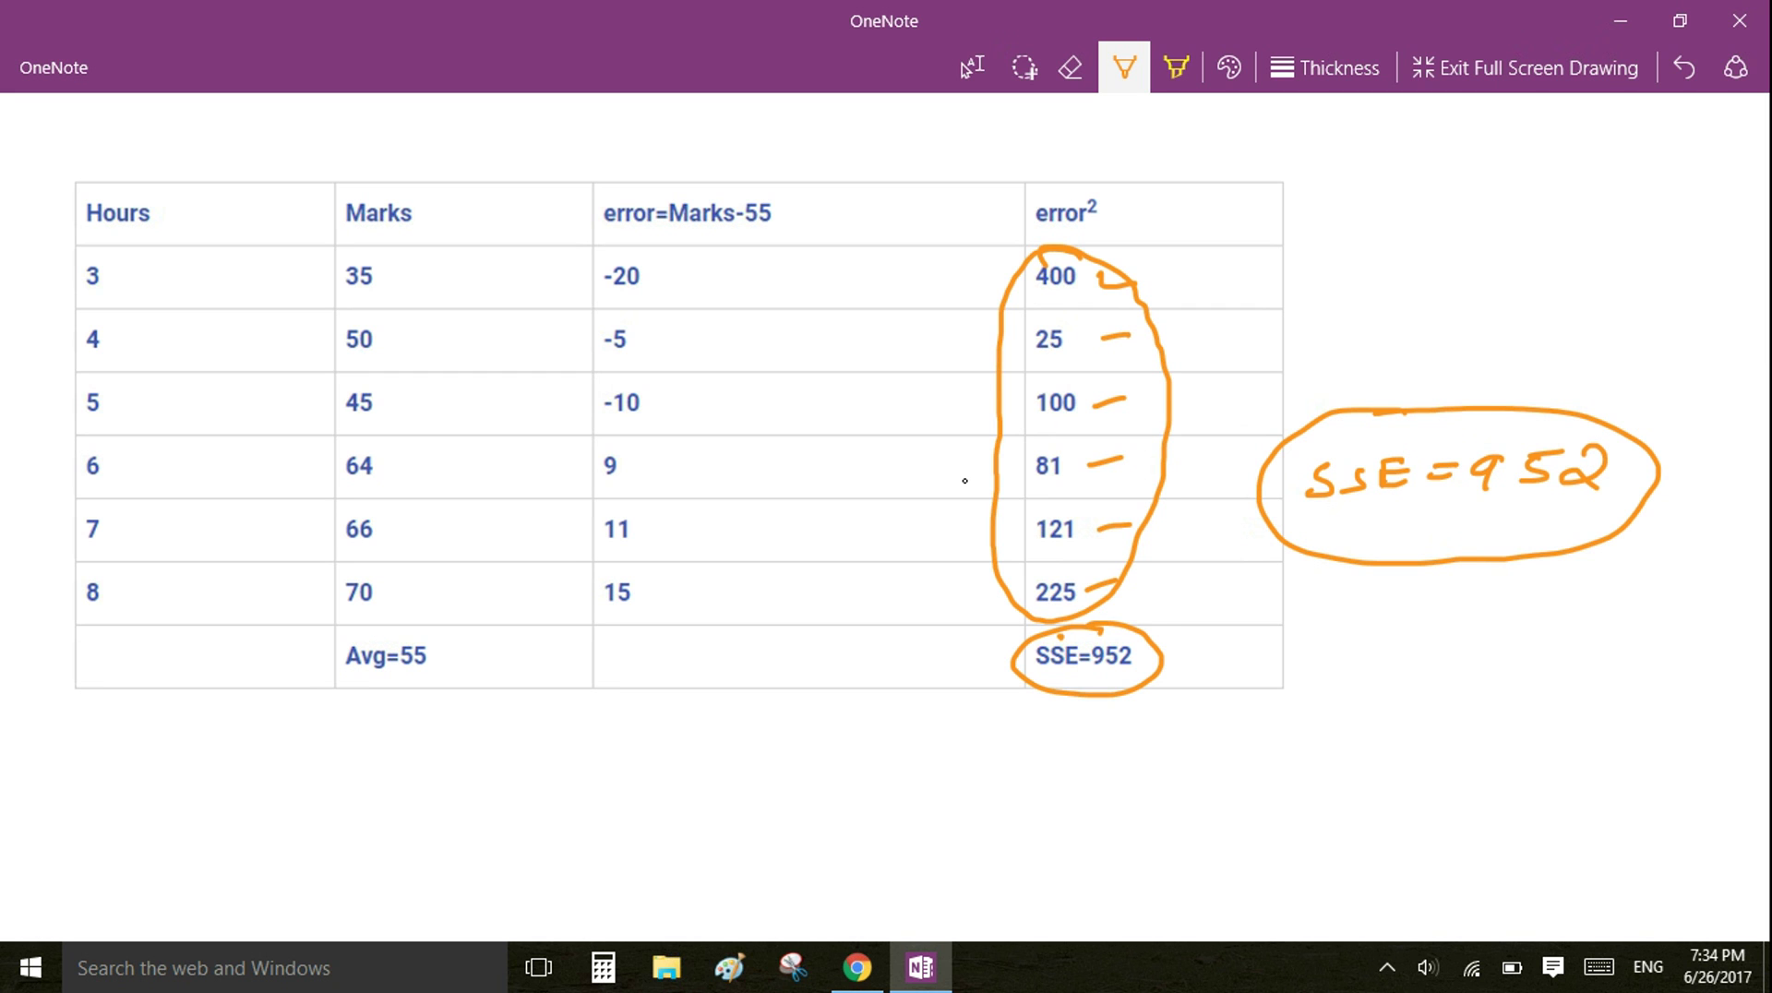
{"action": "scroll", "coordinate": [964, 481], "scroll_direction": "down", "scroll_amount": 5}
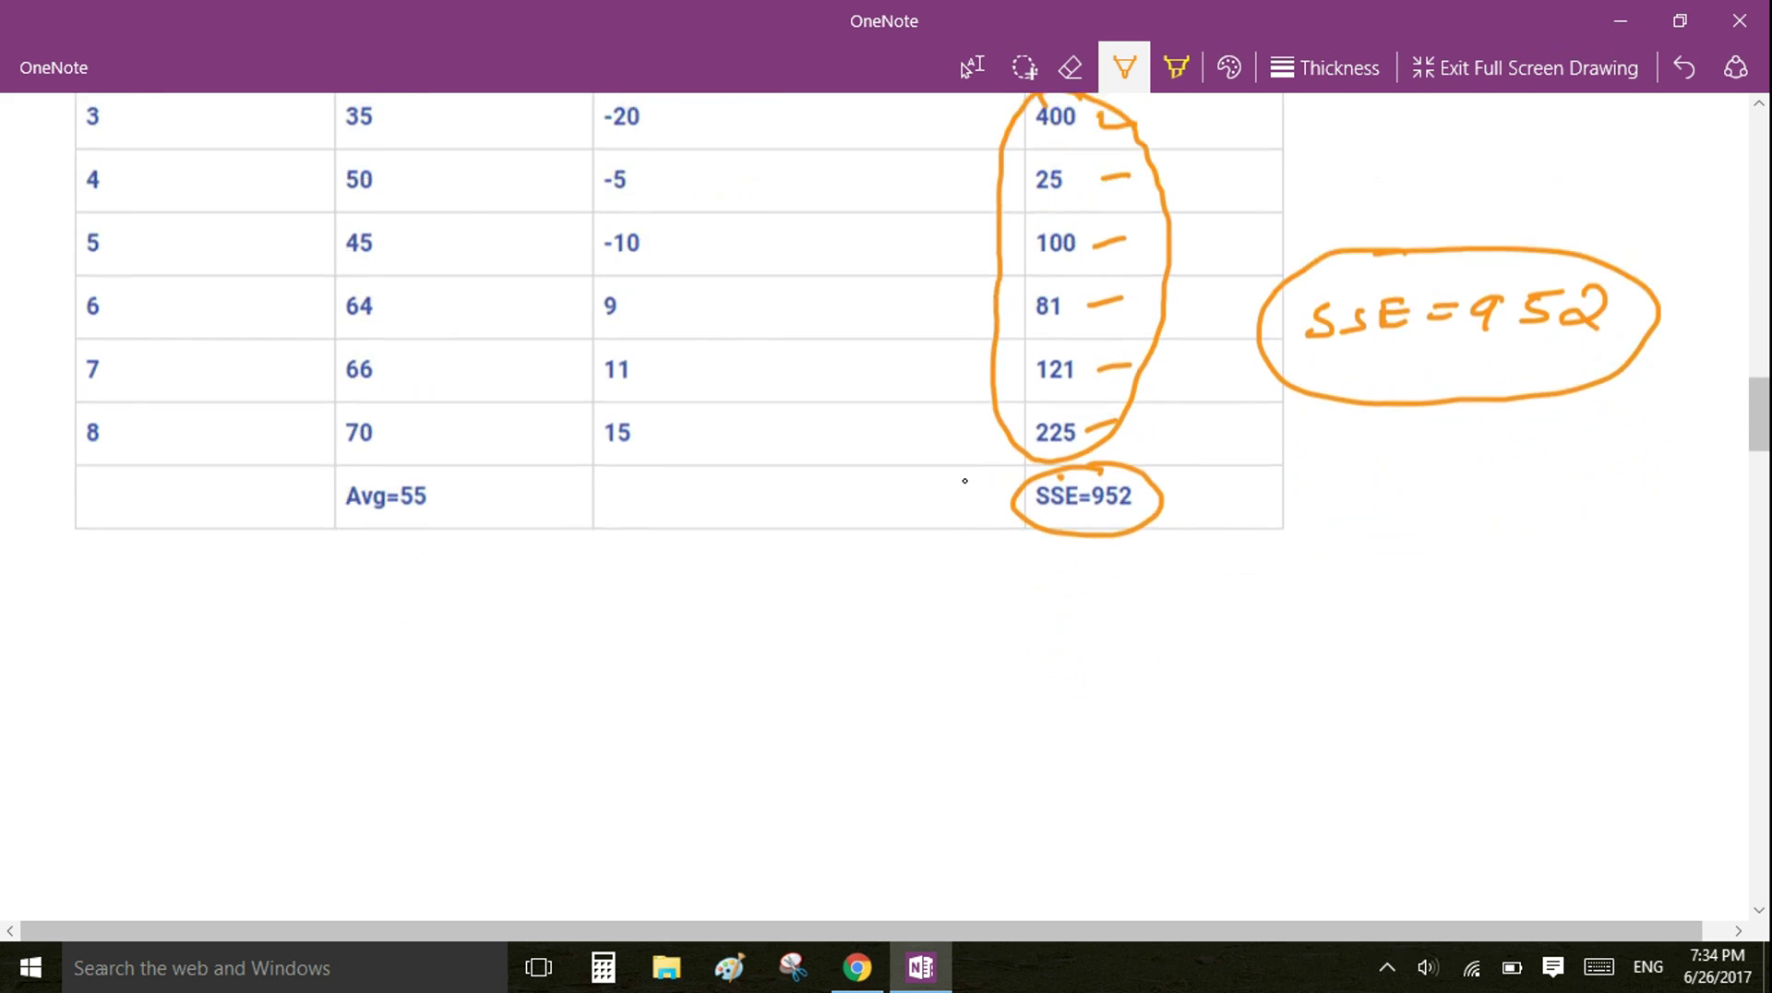
Scroll the page to show the blank area below the SSE table
{"action": "scroll", "coordinate": [964, 481], "scroll_direction": "down", "scroll_amount": 3}
{"action": "scroll", "coordinate": [965, 481], "scroll_direction": "up", "scroll_amount": 3}
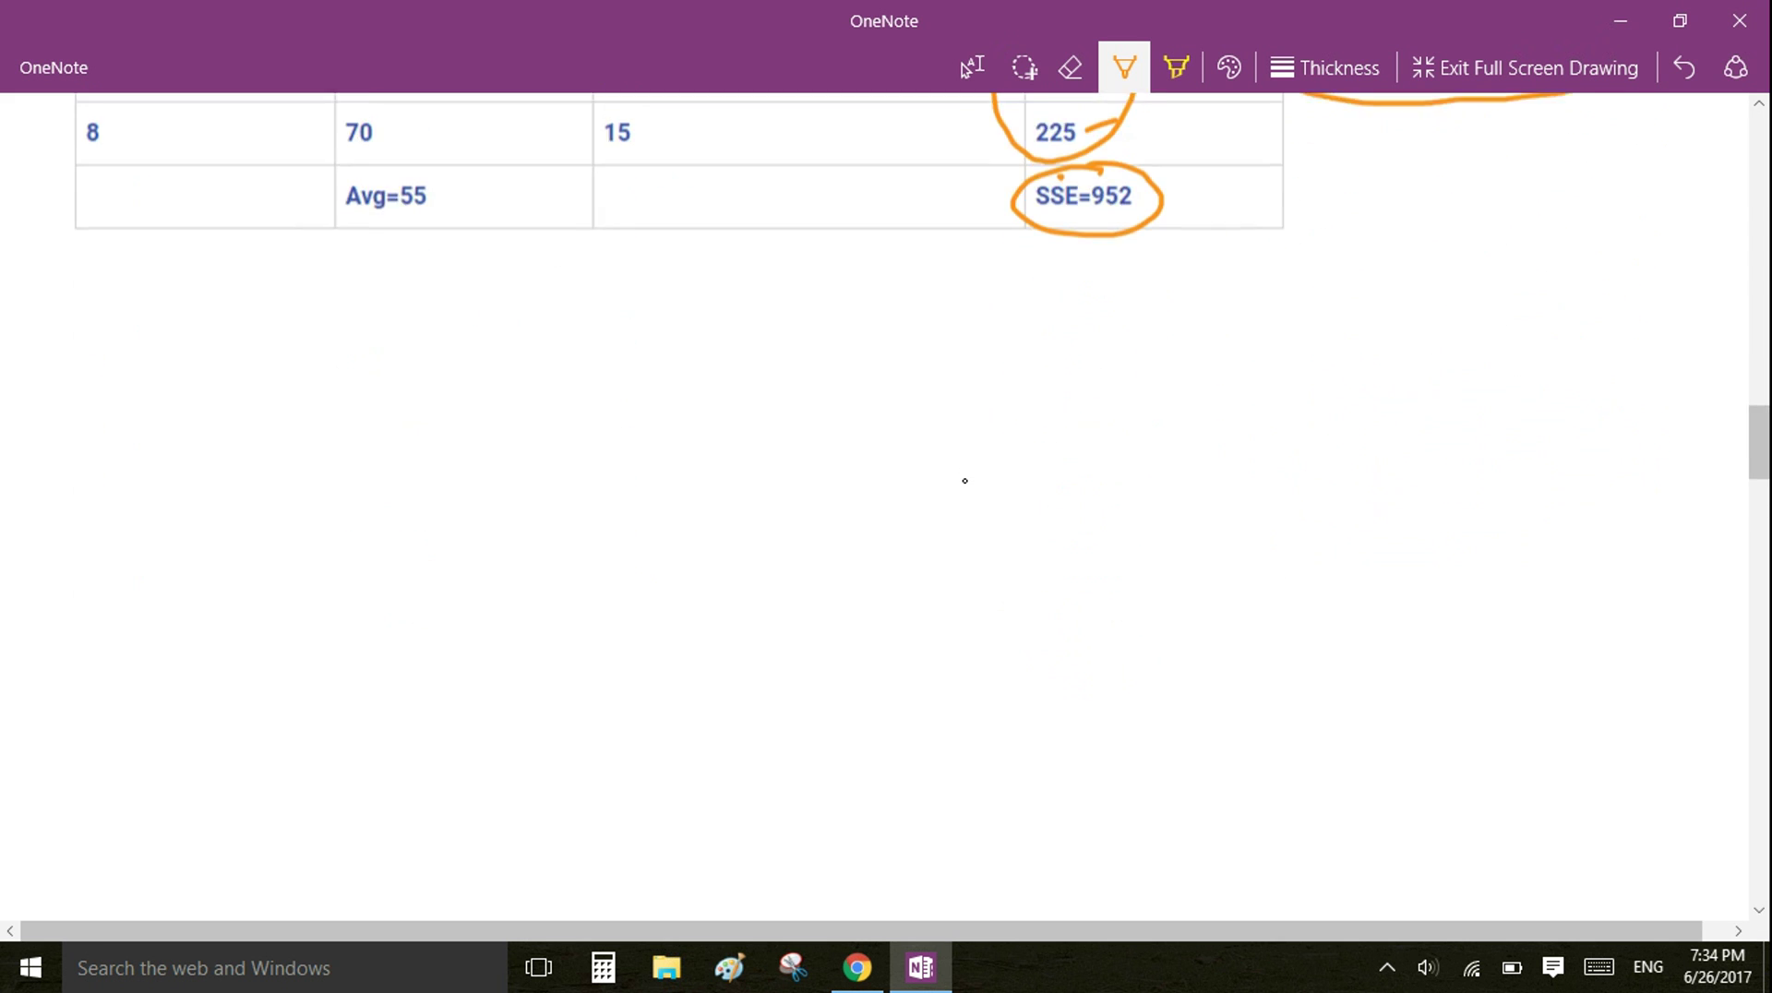
{"action": "scroll", "coordinate": [965, 480], "scroll_direction": "down", "scroll_amount": 1}
{"action": "scroll", "coordinate": [964, 481], "scroll_direction": "down", "scroll_amount": 1}
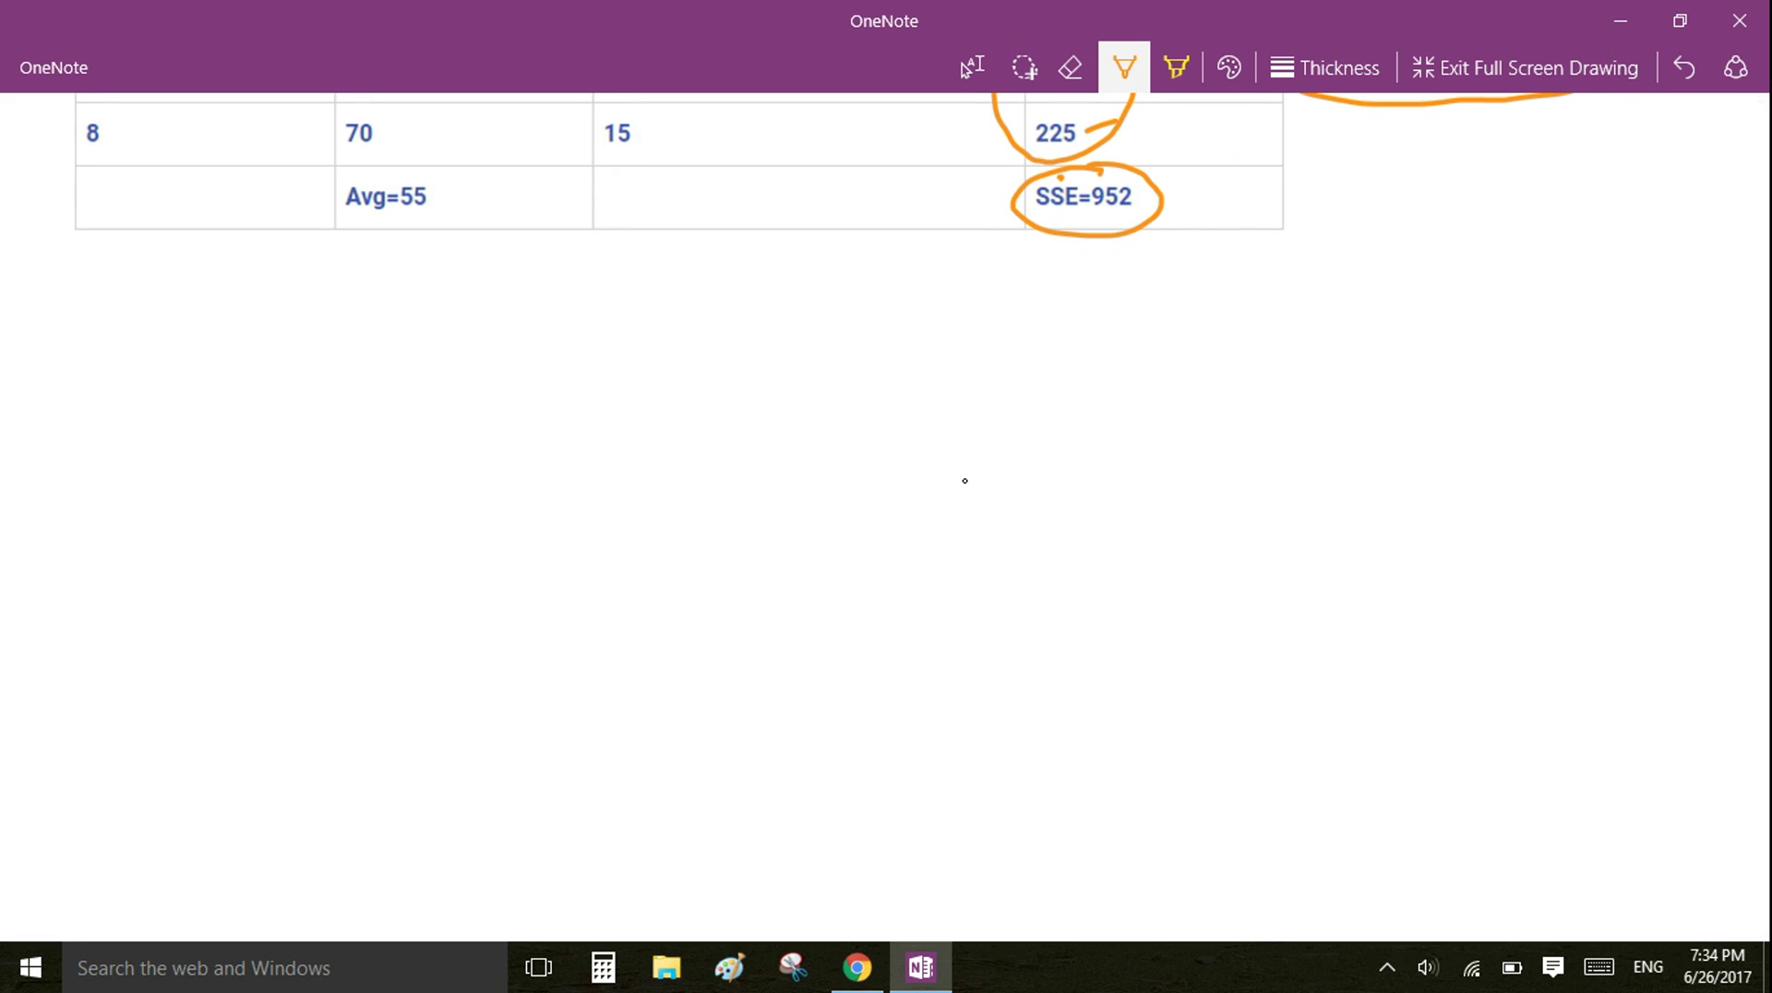
{"action": "scroll", "coordinate": [965, 481], "scroll_direction": "up", "scroll_amount": 1}
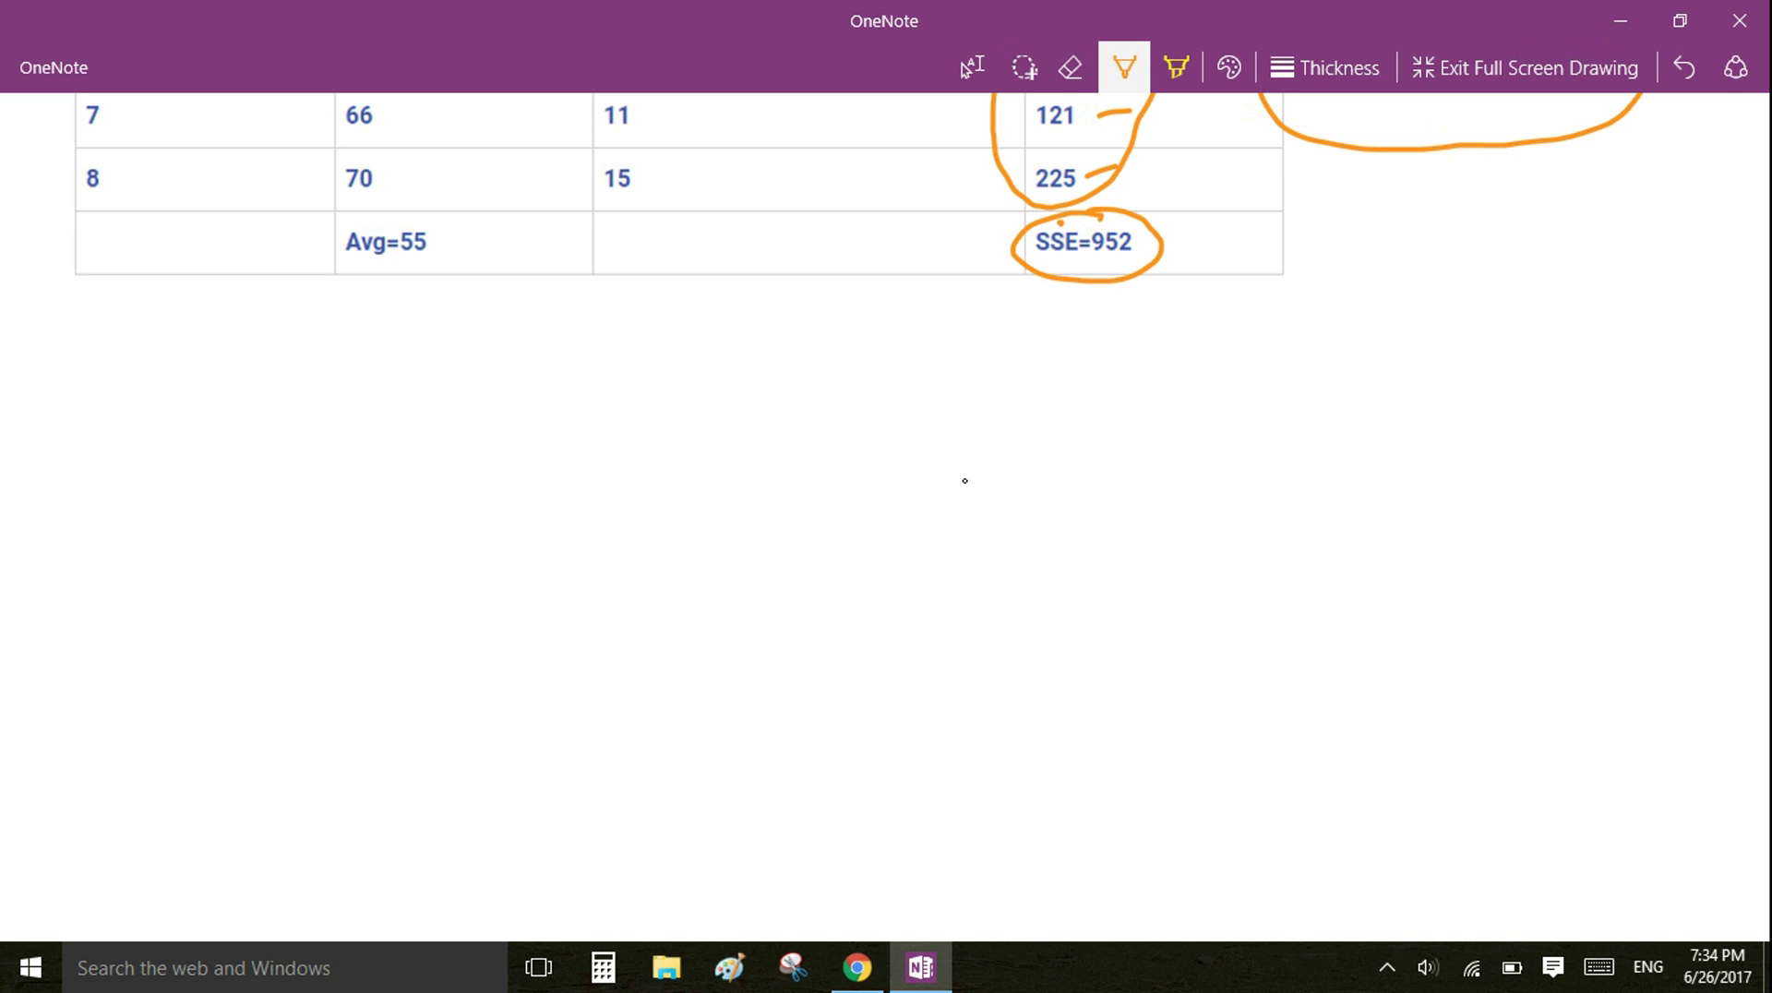
Handwrite the heading Linear Regression below the table and underline it
{"action": "left_click_drag", "start_coordinate": [182, 330], "coordinate": [224, 375]}
{"action": "left_click_drag", "start_coordinate": [237, 374], "coordinate": [277, 369]}
{"action": "mouse_move", "coordinate": [307, 356]}
{"action": "left_mouse_down"}
{"action": "mouse_move", "coordinate": [312, 374]}
{"action": "mouse_move", "coordinate": [336, 350]}
{"action": "mouse_move", "coordinate": [446, 370]}
{"action": "left_mouse_up"}
{"action": "mouse_move", "coordinate": [467, 350]}
{"action": "left_mouse_down"}
{"action": "mouse_move", "coordinate": [446, 391]}
{"action": "mouse_move", "coordinate": [539, 343]}
{"action": "left_mouse_up"}
{"action": "mouse_move", "coordinate": [551, 341]}
{"action": "left_mouse_down"}
{"action": "mouse_move", "coordinate": [545, 362]}
{"action": "mouse_move", "coordinate": [559, 360]}
{"action": "left_mouse_up"}
{"action": "left_click_drag", "start_coordinate": [577, 347], "coordinate": [609, 349]}
{"action": "mouse_move", "coordinate": [623, 348]}
{"action": "left_mouse_down"}
{"action": "mouse_move", "coordinate": [641, 335]}
{"action": "mouse_move", "coordinate": [646, 358]}
{"action": "left_mouse_up"}
{"action": "left_click_drag", "start_coordinate": [226, 388], "coordinate": [649, 374]}
Write Slope-intercept form on the line under the heading
{"action": "mouse_move", "coordinate": [431, 411]}
{"action": "left_mouse_down"}
{"action": "mouse_move", "coordinate": [407, 443]}
{"action": "mouse_move", "coordinate": [456, 437]}
{"action": "left_mouse_up"}
{"action": "left_click_drag", "start_coordinate": [482, 417], "coordinate": [510, 454]}
{"action": "mouse_move", "coordinate": [509, 422]}
{"action": "left_mouse_down"}
{"action": "mouse_move", "coordinate": [513, 441]}
{"action": "mouse_move", "coordinate": [608, 418]}
{"action": "mouse_move", "coordinate": [628, 433]}
{"action": "left_mouse_up"}
{"action": "left_click_drag", "start_coordinate": [650, 430], "coordinate": [683, 428]}
{"action": "mouse_move", "coordinate": [690, 411]}
{"action": "left_mouse_down"}
{"action": "mouse_move", "coordinate": [731, 407]}
{"action": "mouse_move", "coordinate": [729, 430]}
{"action": "left_mouse_up"}
{"action": "mouse_move", "coordinate": [744, 427]}
{"action": "left_mouse_down"}
{"action": "mouse_move", "coordinate": [764, 404]}
{"action": "mouse_move", "coordinate": [792, 419]}
{"action": "left_mouse_up"}
{"action": "left_click_drag", "start_coordinate": [814, 411], "coordinate": [847, 441]}
{"action": "left_click_drag", "start_coordinate": [845, 411], "coordinate": [893, 421]}
{"action": "left_click_drag", "start_coordinate": [898, 406], "coordinate": [980, 423]}
{"action": "mouse_move", "coordinate": [969, 406]}
{"action": "left_mouse_down"}
{"action": "mouse_move", "coordinate": [1022, 410]}
{"action": "mouse_move", "coordinate": [1062, 387]}
{"action": "left_mouse_up"}
{"action": "left_click_drag", "start_coordinate": [1072, 404], "coordinate": [1111, 406]}
Write the equation y = mx + b
{"action": "mouse_move", "coordinate": [393, 478]}
{"action": "left_mouse_down"}
{"action": "mouse_move", "coordinate": [426, 476]}
{"action": "mouse_move", "coordinate": [406, 539]}
{"action": "left_mouse_up"}
{"action": "left_click_drag", "start_coordinate": [459, 487], "coordinate": [590, 513]}
{"action": "mouse_move", "coordinate": [614, 483]}
{"action": "left_mouse_down"}
{"action": "mouse_move", "coordinate": [598, 515]}
{"action": "mouse_move", "coordinate": [681, 487]}
{"action": "mouse_move", "coordinate": [738, 494]}
{"action": "mouse_move", "coordinate": [708, 505]}
{"action": "left_mouse_up"}
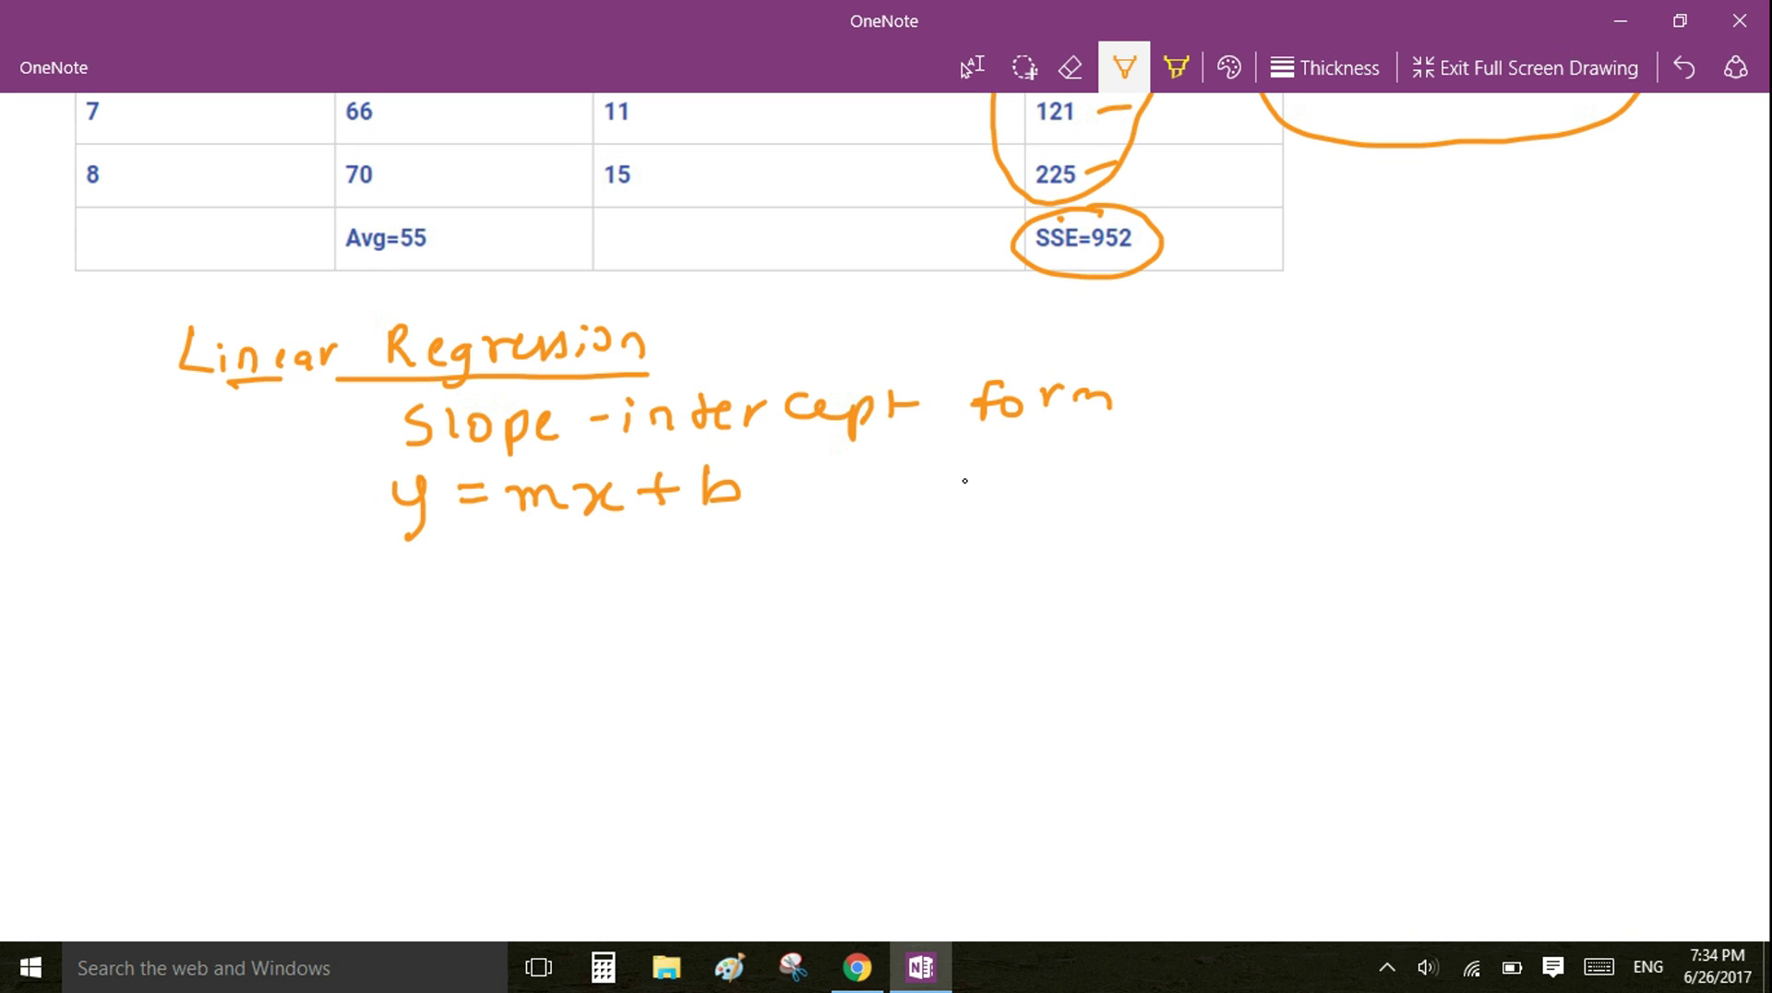
{"action": "left_click_drag", "start_coordinate": [396, 525], "coordinate": [389, 533]}
Label m in the equation as slope and b as intercept
{"action": "mouse_move", "coordinate": [542, 526]}
{"action": "left_mouse_down"}
{"action": "mouse_move", "coordinate": [501, 609]}
{"action": "mouse_move", "coordinate": [541, 608]}
{"action": "left_mouse_up"}
{"action": "left_click_drag", "start_coordinate": [559, 586], "coordinate": [581, 619]}
{"action": "mouse_move", "coordinate": [585, 583]}
{"action": "left_mouse_down"}
{"action": "mouse_move", "coordinate": [589, 602]}
{"action": "mouse_move", "coordinate": [633, 605]}
{"action": "left_mouse_up"}
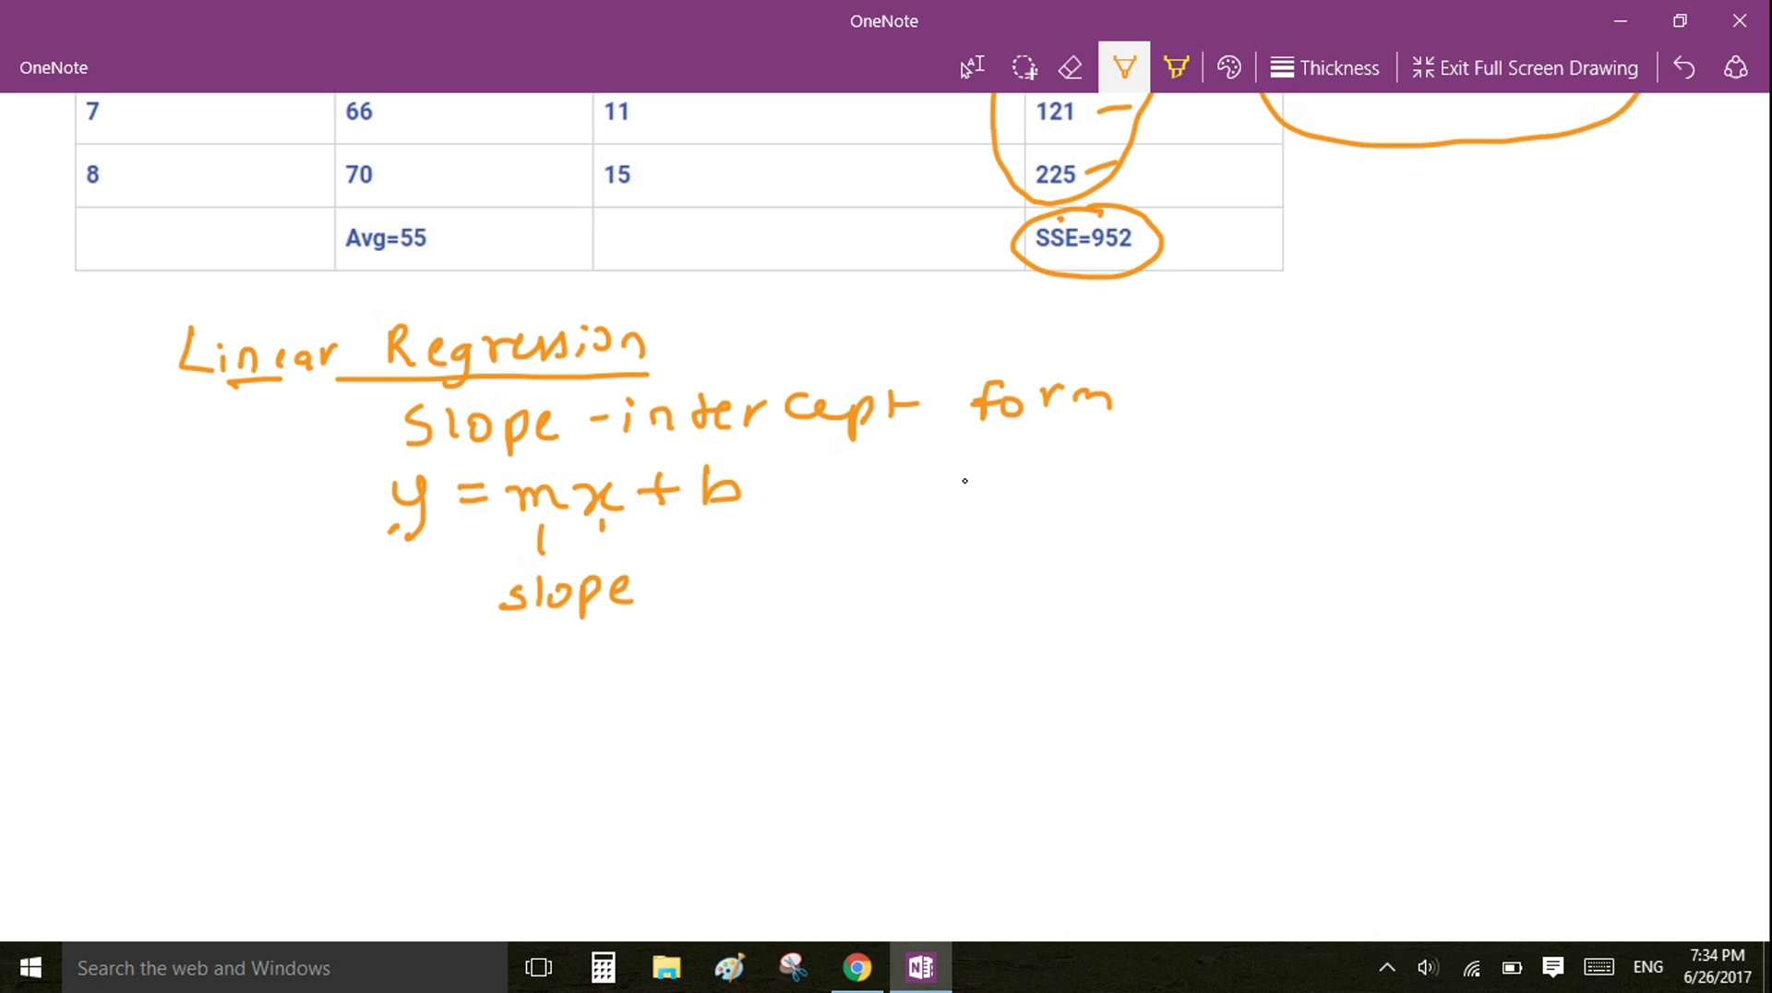
{"action": "left_click_drag", "start_coordinate": [743, 519], "coordinate": [741, 558]}
{"action": "mouse_move", "coordinate": [734, 585]}
{"action": "left_mouse_down"}
{"action": "mouse_move", "coordinate": [736, 604]}
{"action": "mouse_move", "coordinate": [798, 598]}
{"action": "left_mouse_up"}
{"action": "mouse_move", "coordinate": [799, 581]}
{"action": "left_mouse_down"}
{"action": "mouse_move", "coordinate": [827, 572]}
{"action": "mouse_move", "coordinate": [826, 587]}
{"action": "left_mouse_up"}
{"action": "mouse_move", "coordinate": [833, 591]}
{"action": "left_mouse_down"}
{"action": "mouse_move", "coordinate": [858, 572]}
{"action": "mouse_move", "coordinate": [857, 607]}
{"action": "mouse_move", "coordinate": [885, 608]}
{"action": "left_mouse_up"}
{"action": "left_click_drag", "start_coordinate": [884, 593], "coordinate": [910, 609]}
{"action": "left_click_drag", "start_coordinate": [912, 582], "coordinate": [947, 589]}
{"action": "left_click_drag", "start_coordinate": [956, 572], "coordinate": [966, 566]}
Sketch small axes with a rising line beside the equation
{"action": "left_click_drag", "start_coordinate": [1078, 441], "coordinate": [1095, 579]}
{"action": "left_click_drag", "start_coordinate": [1216, 542], "coordinate": [1247, 534]}
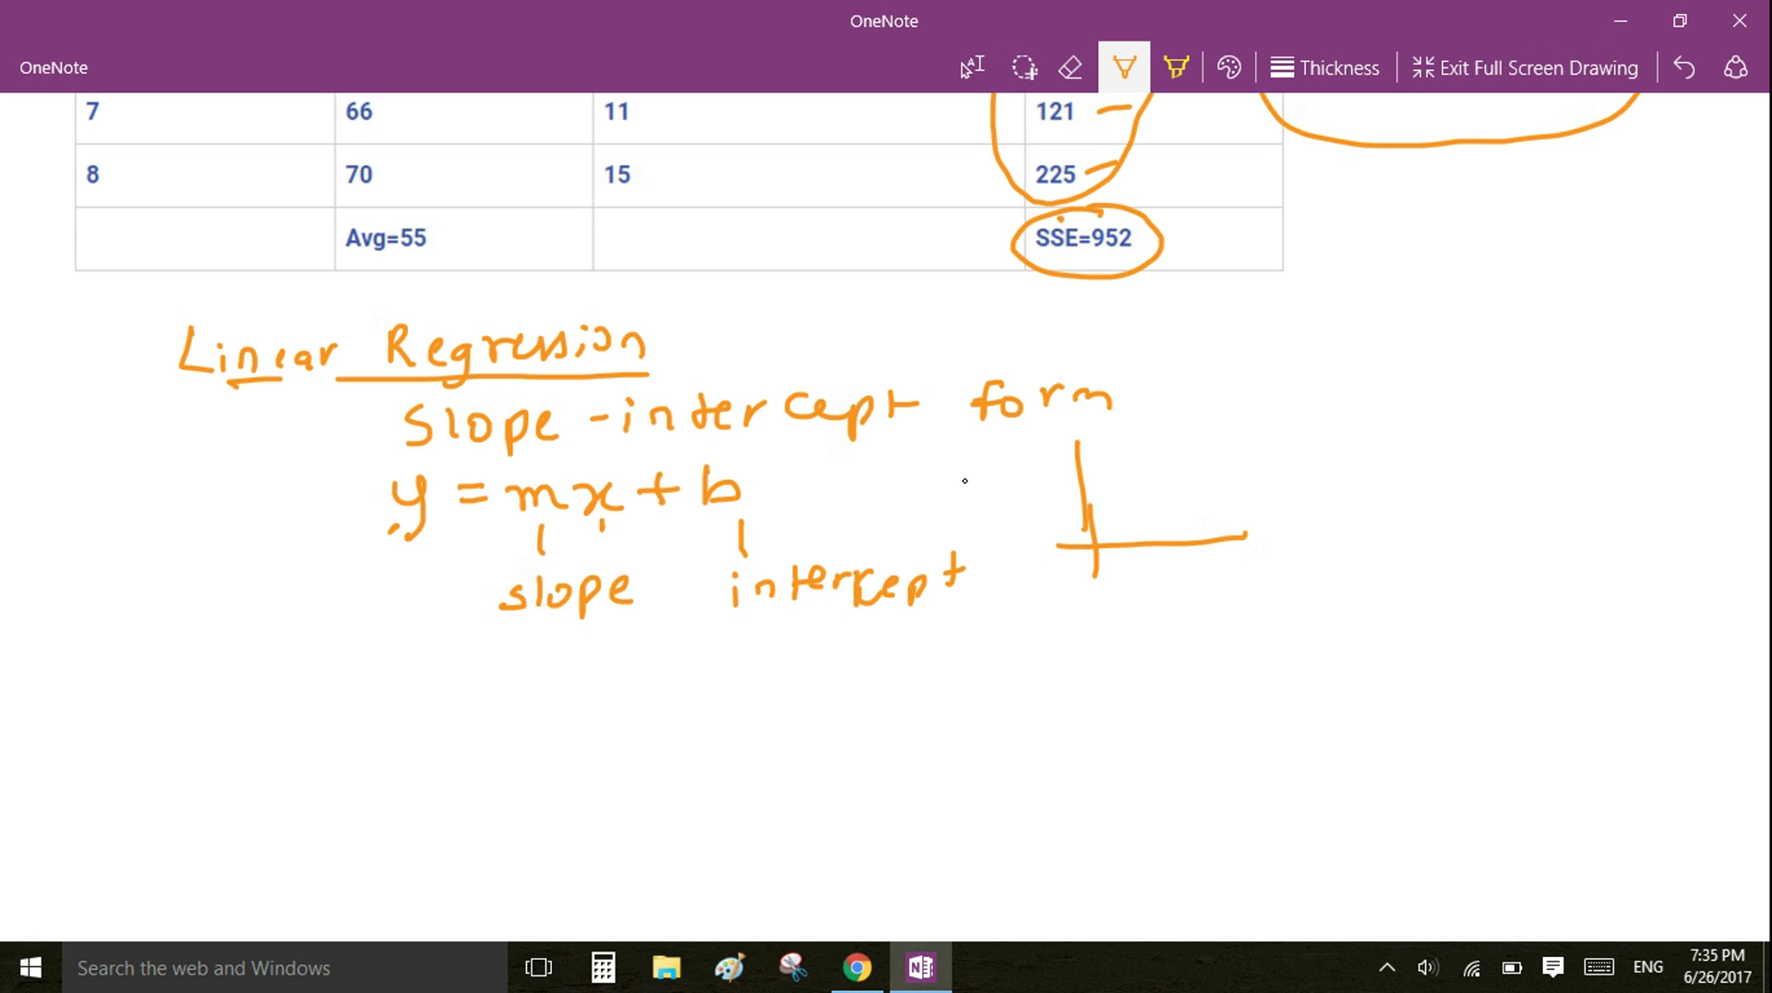
{"action": "mouse_move", "coordinate": [1138, 494]}
{"action": "left_mouse_down"}
{"action": "mouse_move", "coordinate": [1265, 428]}
{"action": "mouse_move", "coordinate": [1232, 474]}
{"action": "mouse_move", "coordinate": [1183, 472]}
{"action": "mouse_move", "coordinate": [1233, 473]}
{"action": "left_mouse_up"}
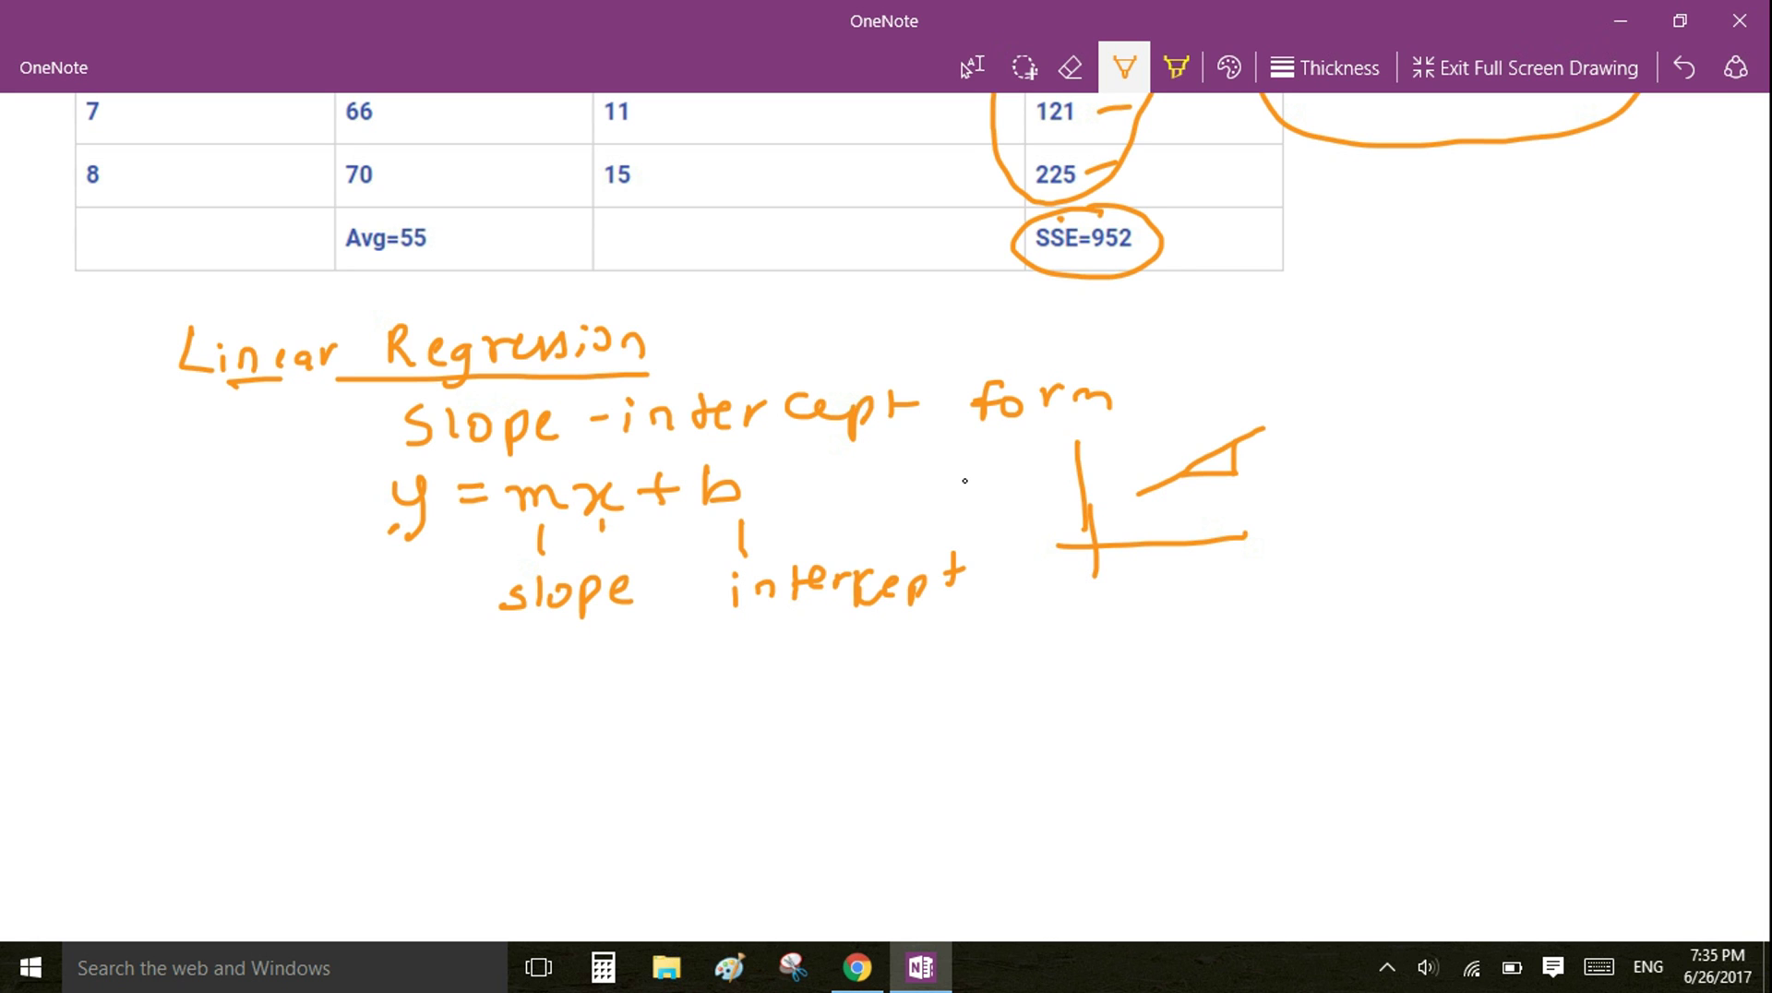
Draw a steeper line with a slope triangle, numbering the lines 2 and circled 1
{"action": "mouse_move", "coordinate": [1171, 390]}
{"action": "left_mouse_down"}
{"action": "mouse_move", "coordinate": [1119, 521]}
{"action": "mouse_move", "coordinate": [1139, 492]}
{"action": "left_mouse_up"}
{"action": "mouse_move", "coordinate": [1166, 408]}
{"action": "left_mouse_down"}
{"action": "mouse_move", "coordinate": [1161, 459]}
{"action": "mouse_move", "coordinate": [1143, 460]}
{"action": "left_mouse_up"}
{"action": "mouse_move", "coordinate": [1152, 369]}
{"action": "left_mouse_down"}
{"action": "mouse_move", "coordinate": [1172, 384]}
{"action": "mouse_move", "coordinate": [1171, 357]}
{"action": "left_mouse_up"}
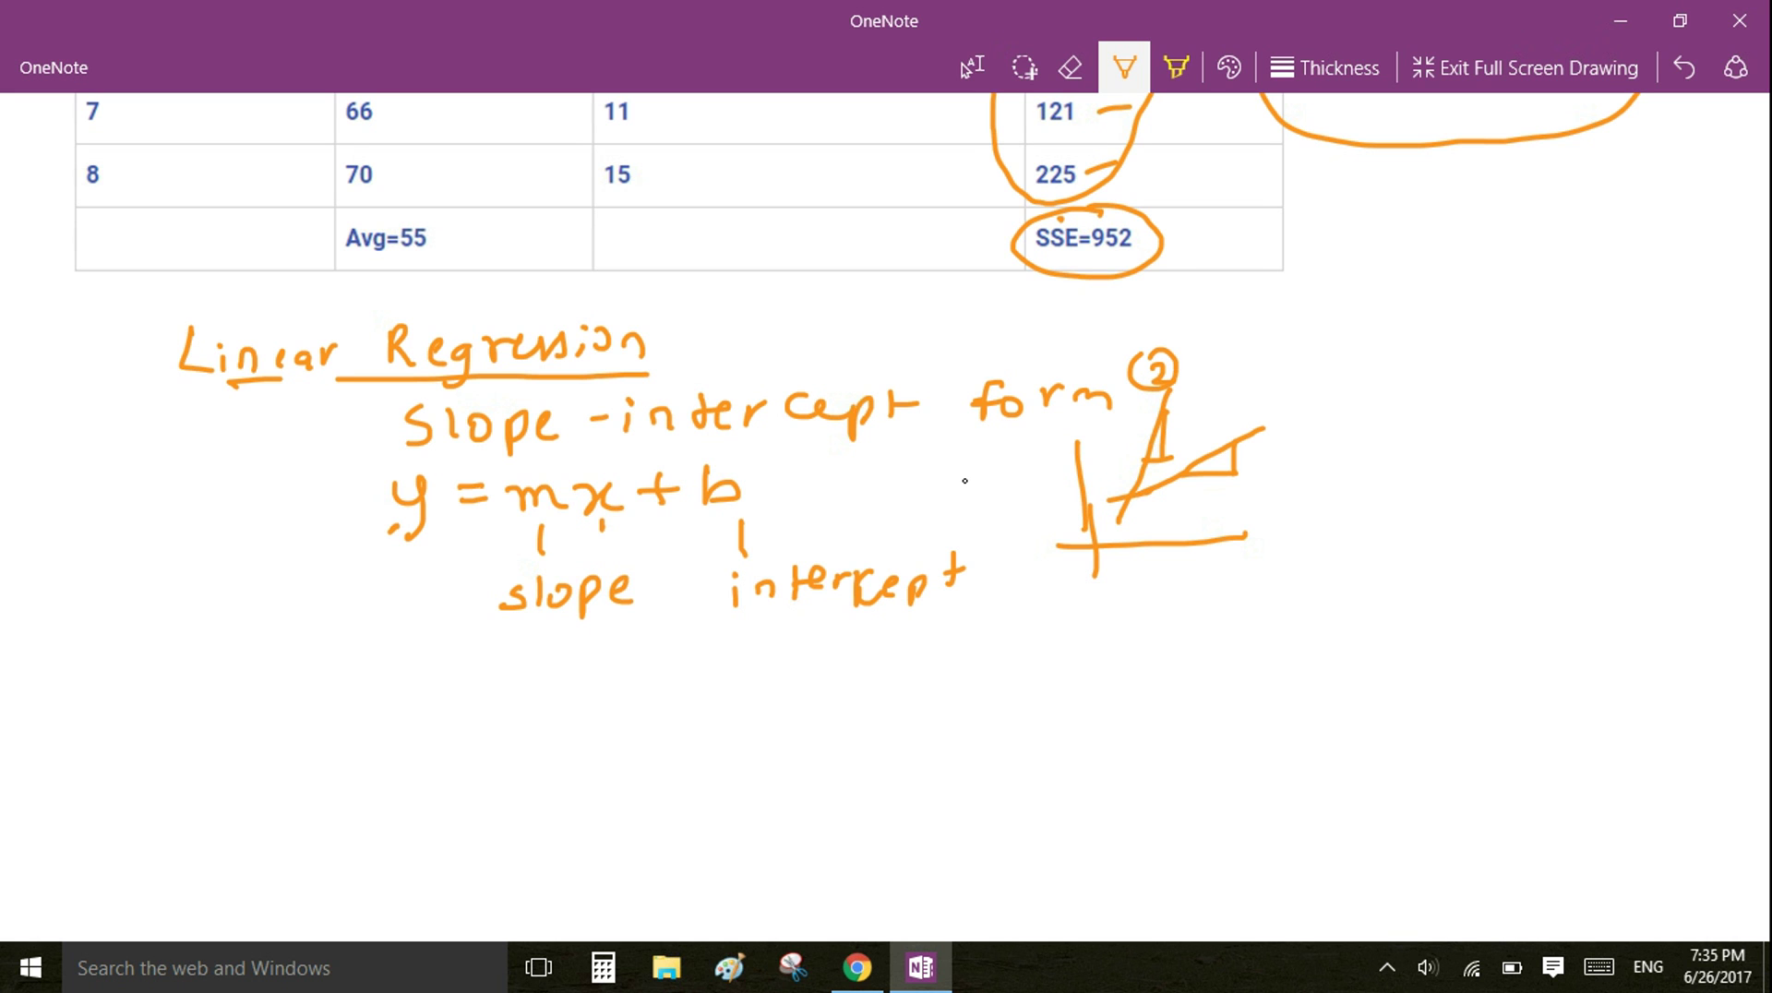
{"action": "mouse_move", "coordinate": [1282, 404]}
{"action": "left_mouse_down"}
{"action": "mouse_move", "coordinate": [1274, 426]}
{"action": "mouse_move", "coordinate": [1306, 402]}
{"action": "mouse_move", "coordinate": [1197, 389]}
{"action": "left_mouse_up"}
Lengthen the axes and steep line, label the y-intercept int, and start (m, b)
{"action": "mouse_move", "coordinate": [1085, 531]}
{"action": "left_mouse_down"}
{"action": "mouse_move", "coordinate": [1089, 637]}
{"action": "mouse_move", "coordinate": [1105, 550]}
{"action": "mouse_move", "coordinate": [1146, 548]}
{"action": "left_mouse_up"}
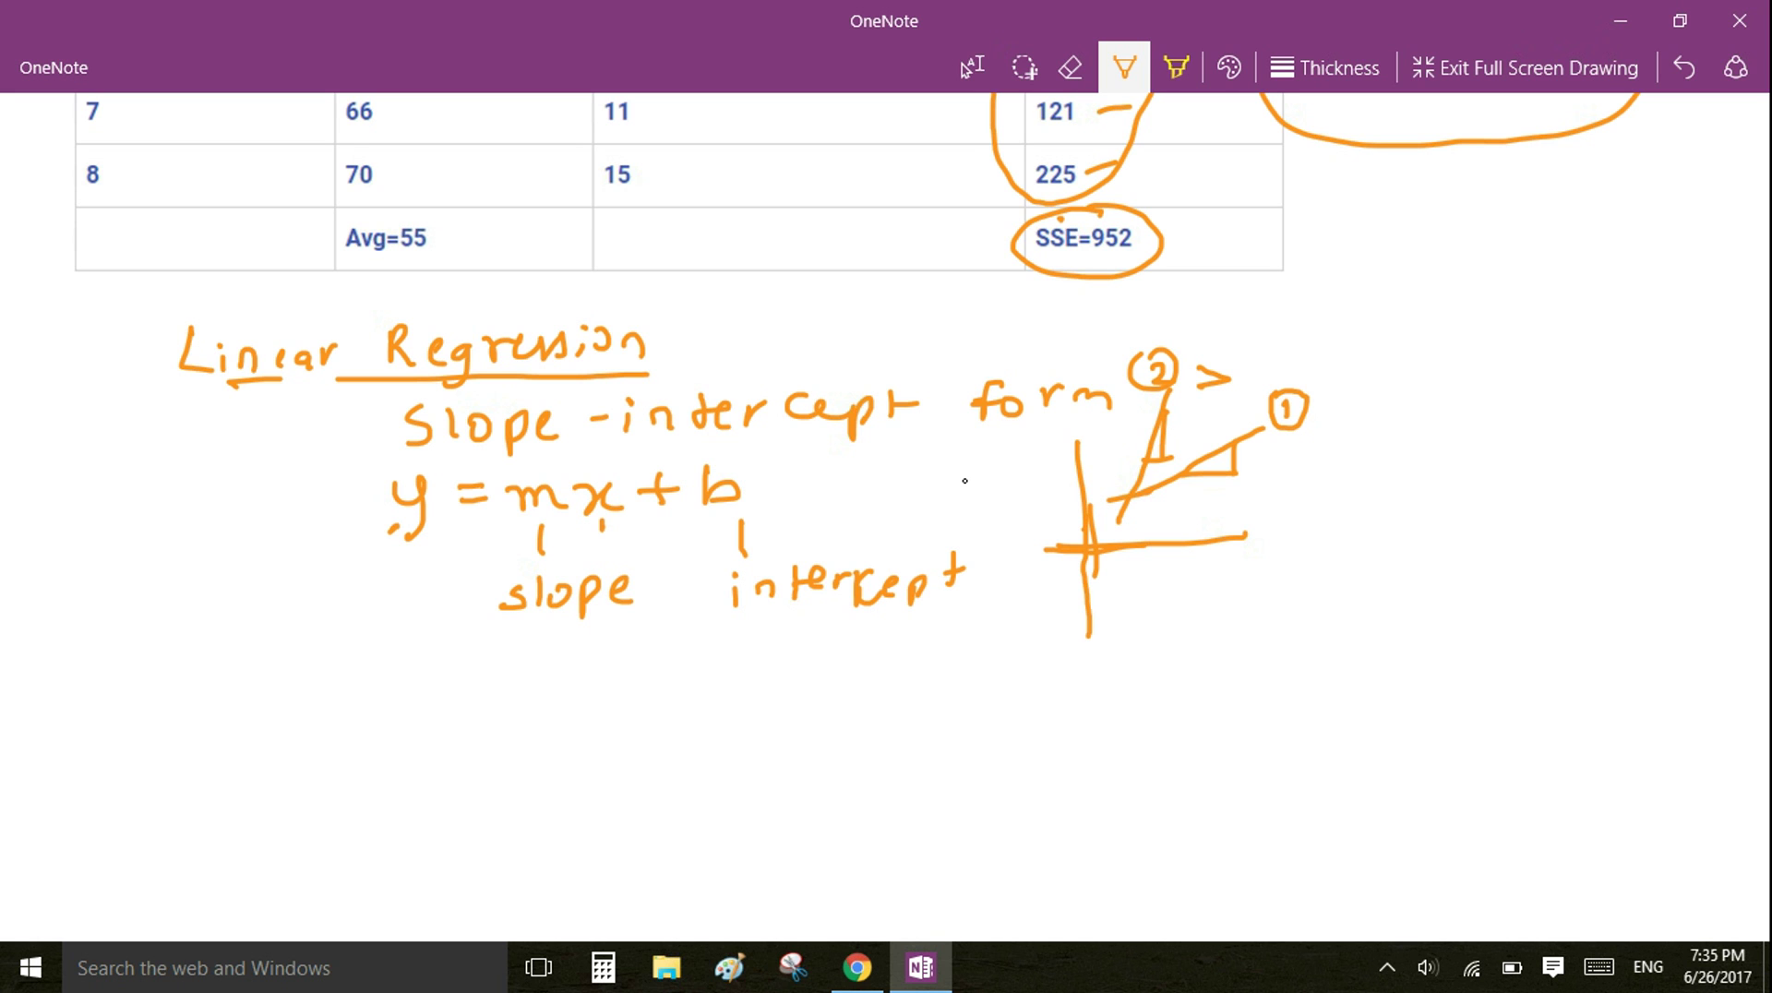
{"action": "left_click_drag", "start_coordinate": [1117, 521], "coordinate": [1054, 628]}
{"action": "mouse_move", "coordinate": [1149, 489]}
{"action": "left_mouse_down"}
{"action": "mouse_move", "coordinate": [1033, 513]}
{"action": "mouse_move", "coordinate": [1083, 560]}
{"action": "mouse_move", "coordinate": [1019, 546]}
{"action": "left_mouse_up"}
{"action": "mouse_move", "coordinate": [1028, 543]}
{"action": "left_mouse_down"}
{"action": "mouse_move", "coordinate": [1051, 520]}
{"action": "mouse_move", "coordinate": [1063, 539]}
{"action": "left_mouse_up"}
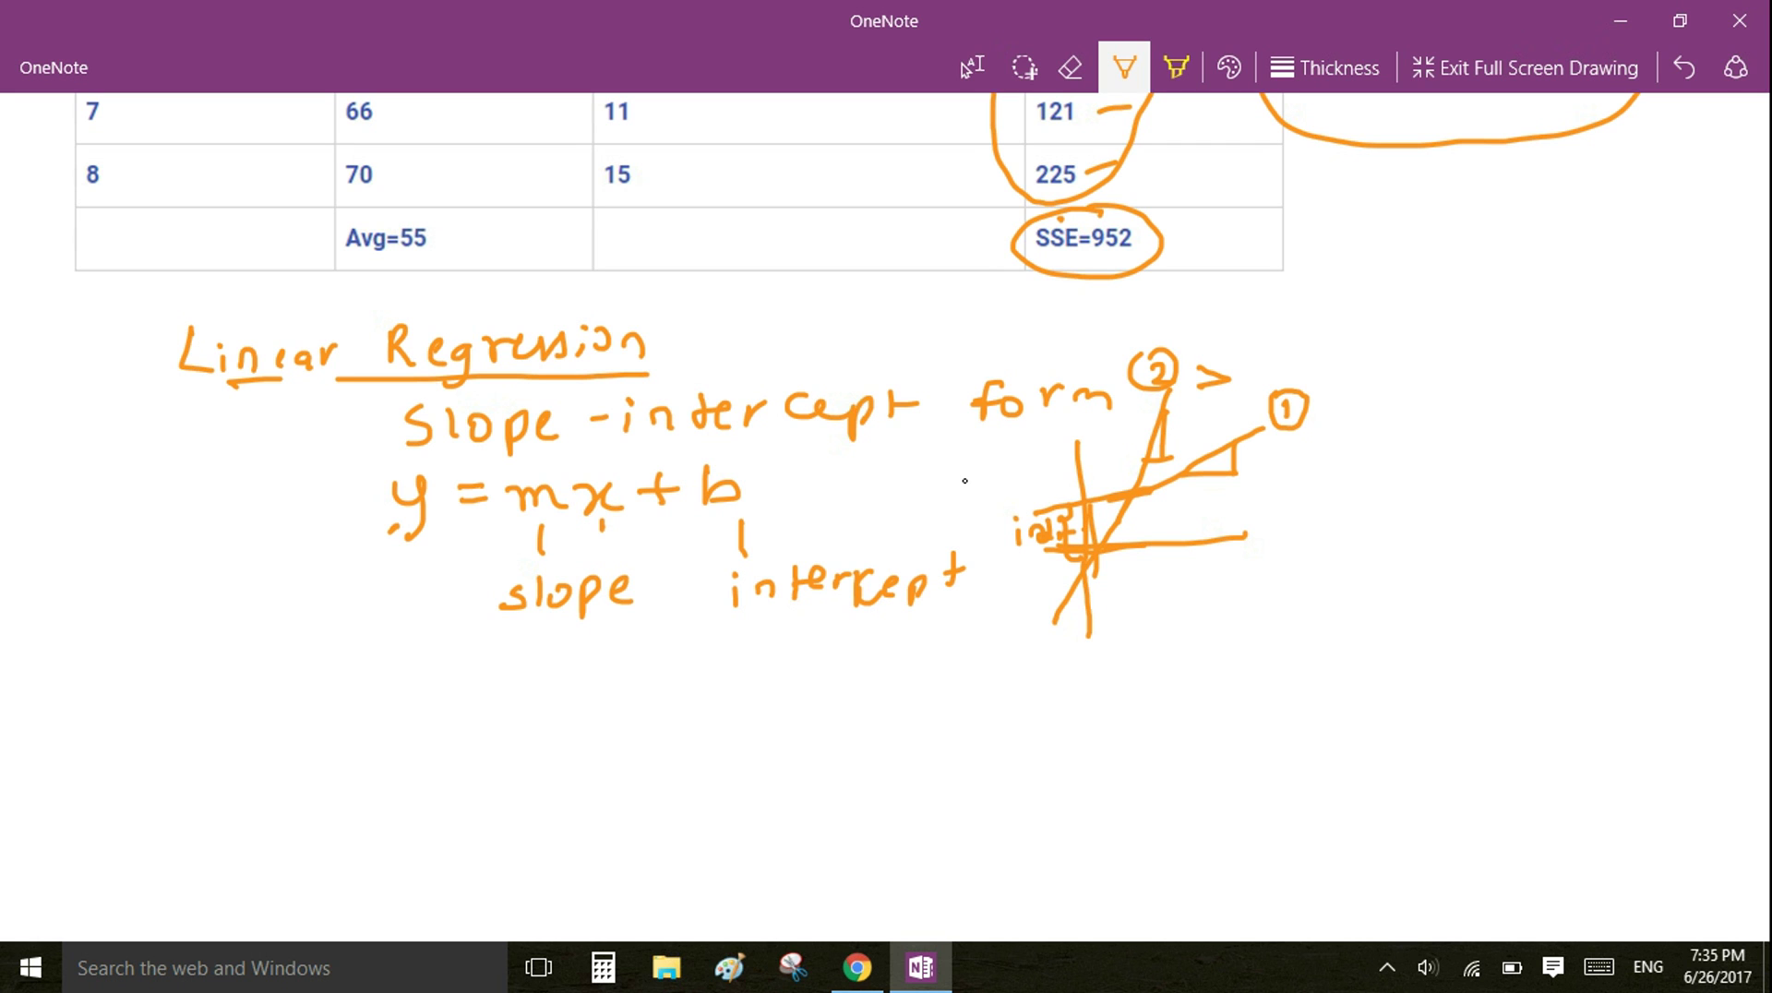
{"action": "left_click_drag", "start_coordinate": [391, 730], "coordinate": [510, 736]}
Complete (m, b) below the equation and begin writing minim after it
{"action": "left_click_drag", "start_coordinate": [537, 673], "coordinate": [541, 741]}
{"action": "mouse_move", "coordinate": [398, 687]}
{"action": "left_mouse_down"}
{"action": "mouse_move", "coordinate": [379, 751]}
{"action": "mouse_move", "coordinate": [407, 763]}
{"action": "left_mouse_up"}
{"action": "mouse_move", "coordinate": [615, 735]}
{"action": "left_mouse_down"}
{"action": "mouse_move", "coordinate": [637, 716]}
{"action": "mouse_move", "coordinate": [661, 735]}
{"action": "left_mouse_up"}
{"action": "mouse_move", "coordinate": [677, 716]}
{"action": "left_mouse_down"}
{"action": "mouse_move", "coordinate": [678, 735]}
{"action": "mouse_move", "coordinate": [717, 731]}
{"action": "left_mouse_up"}
{"action": "left_click", "coordinate": [728, 696]}
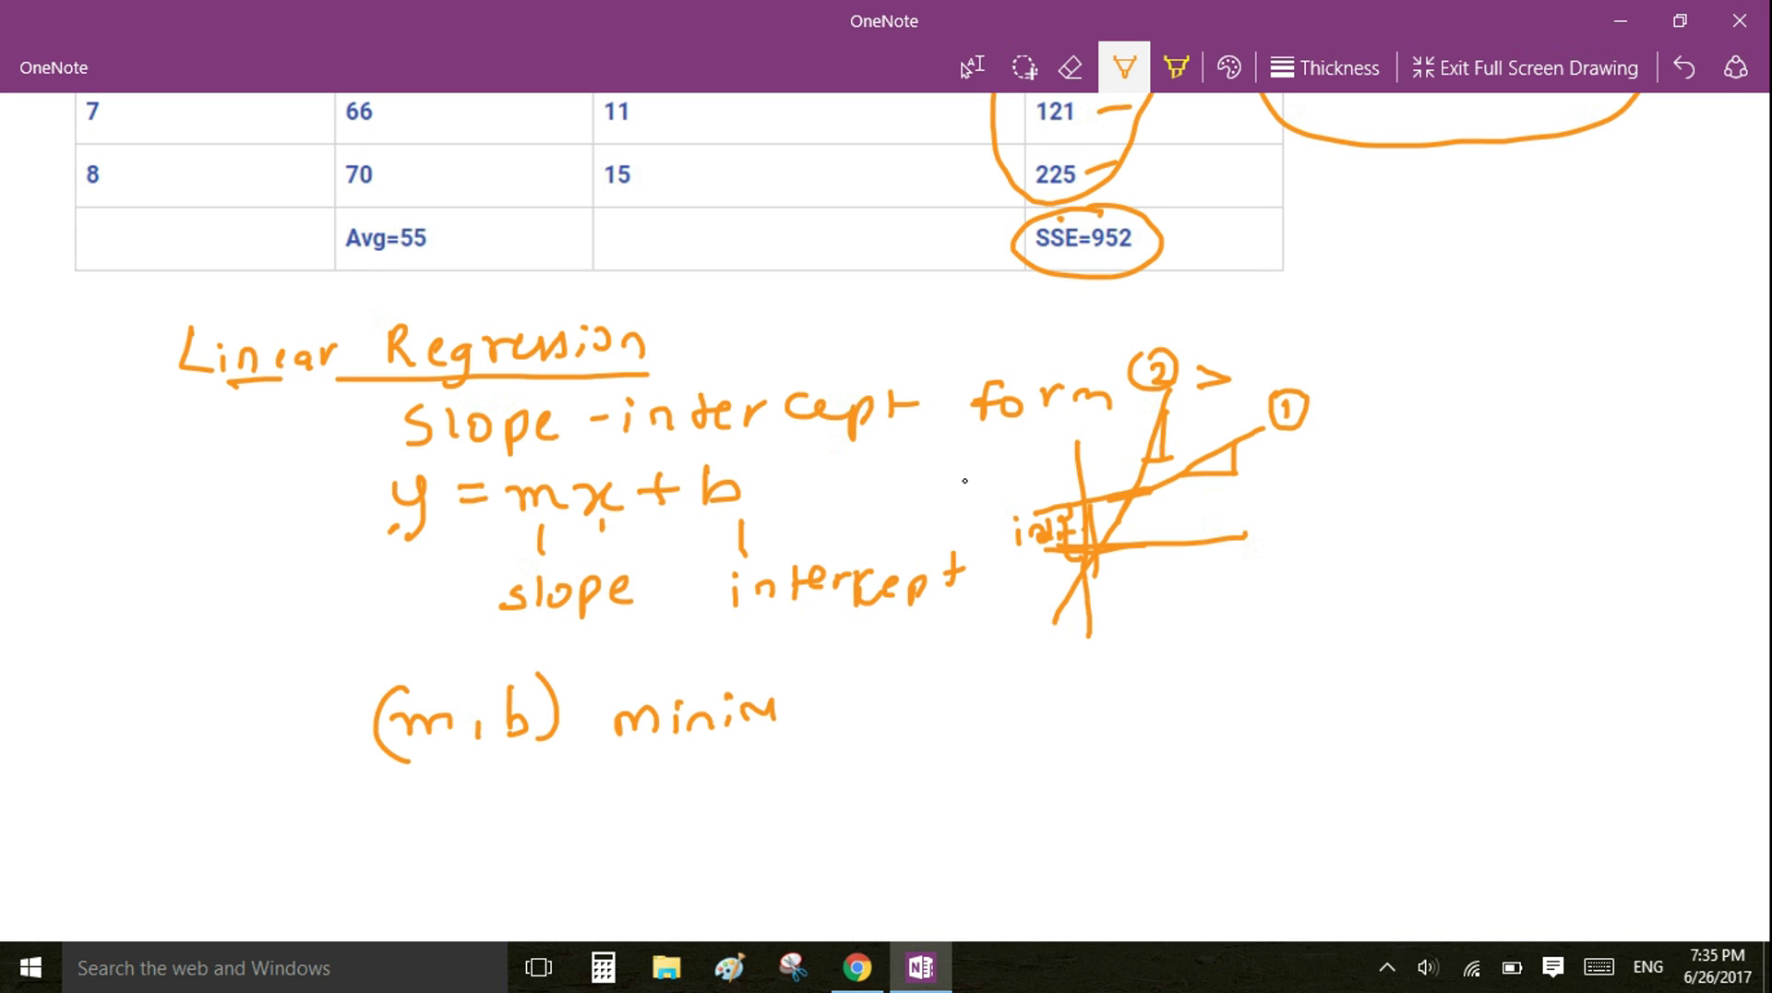